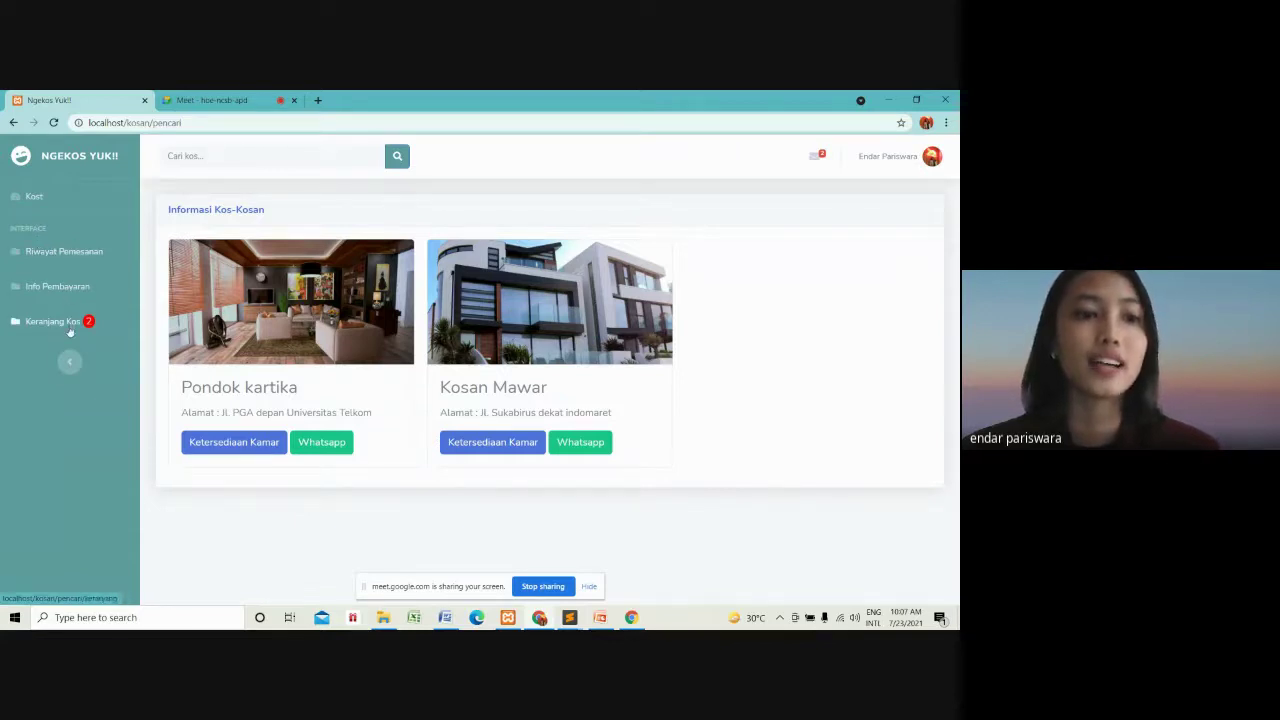
pyautogui.click(265, 155)
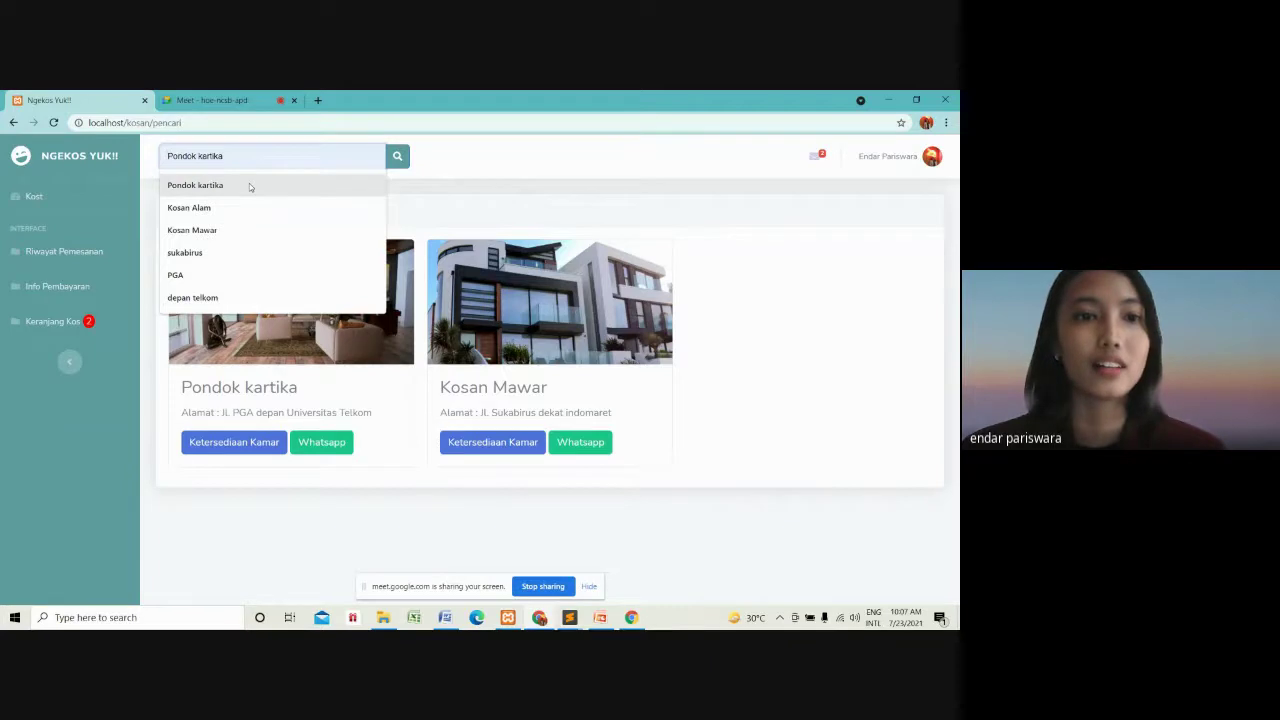
pyautogui.click(250, 187)
pyautogui.click(396, 163)
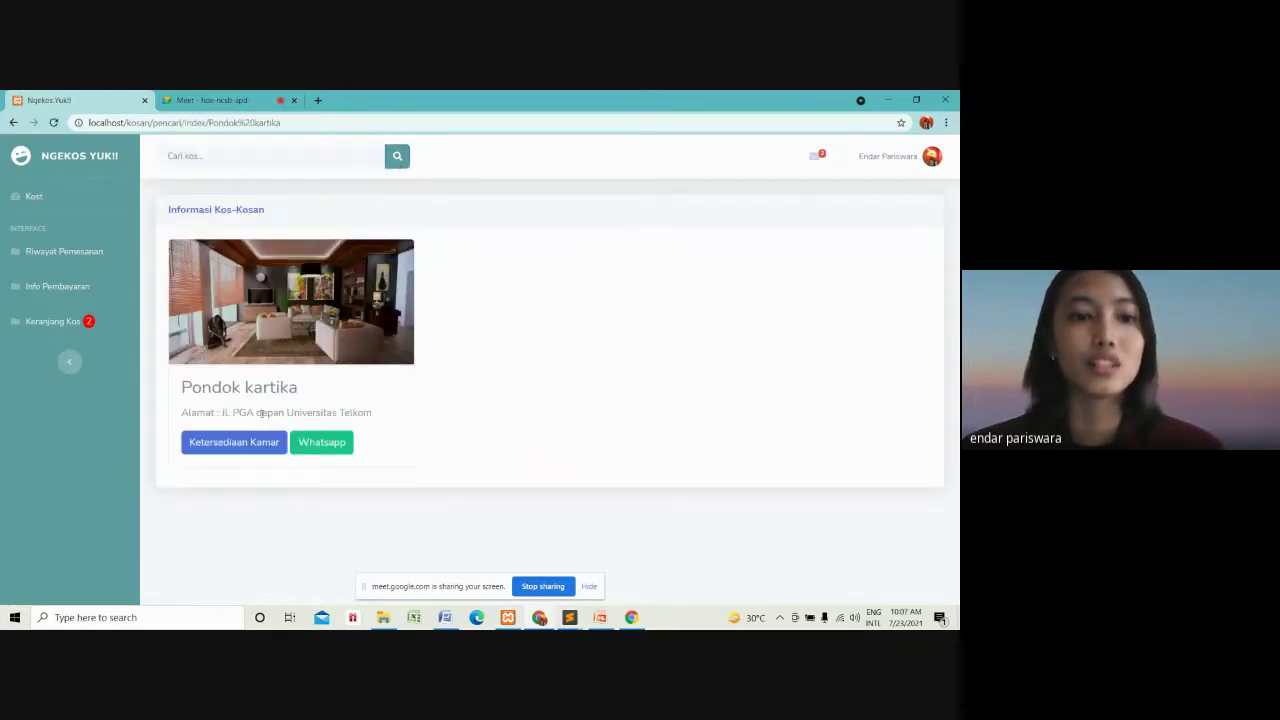
pyautogui.click(258, 157)
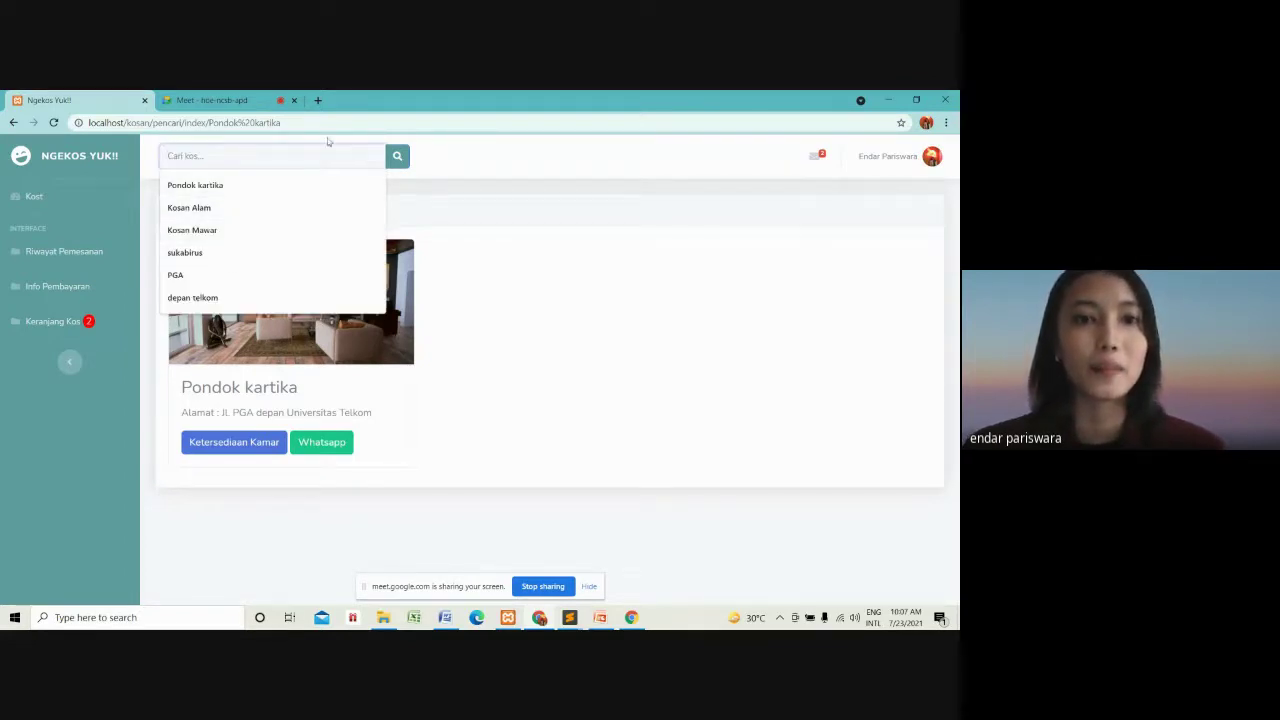
pyautogui.click(34, 198)
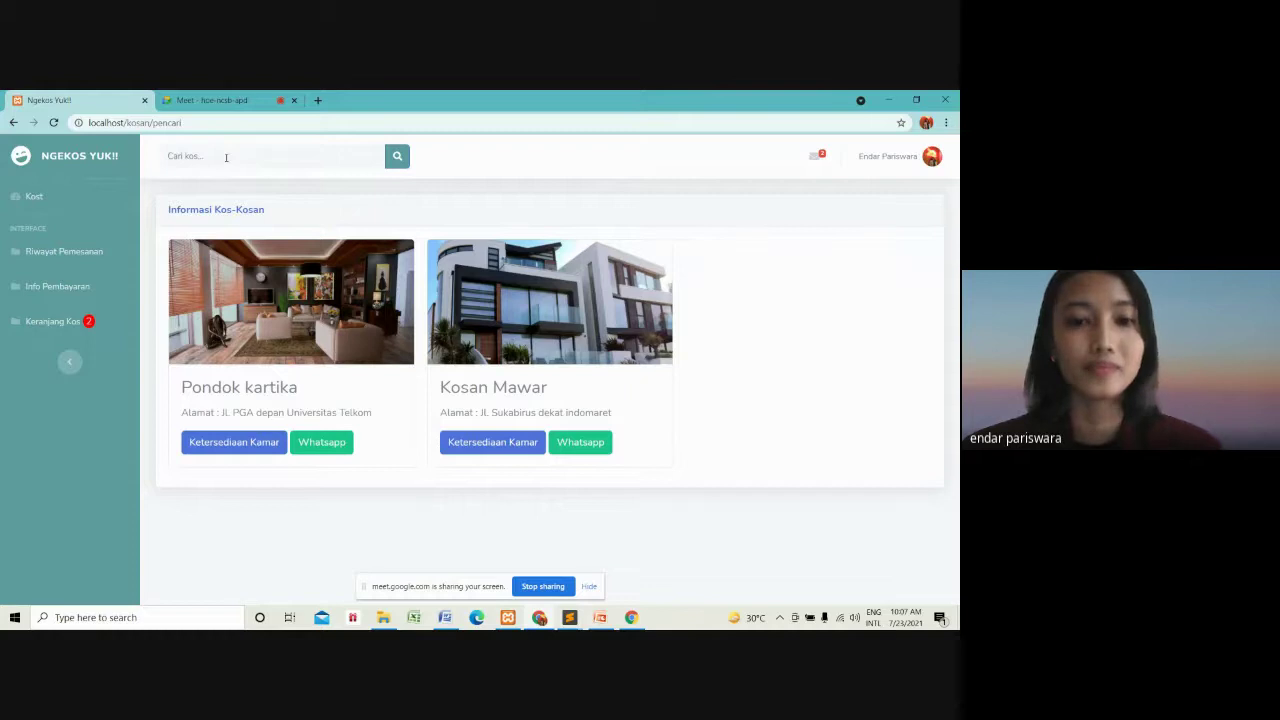
pyautogui.click(226, 157)
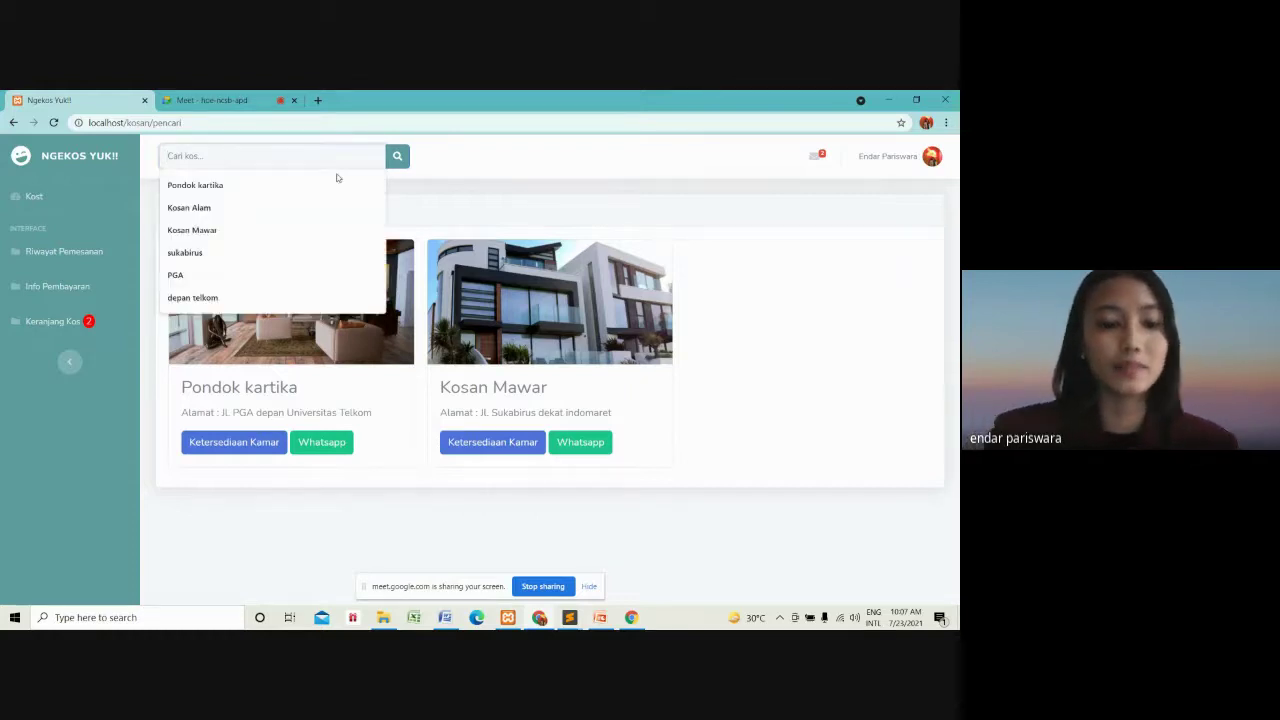
pyautogui.write('sa')
pyautogui.press('BackSpace')
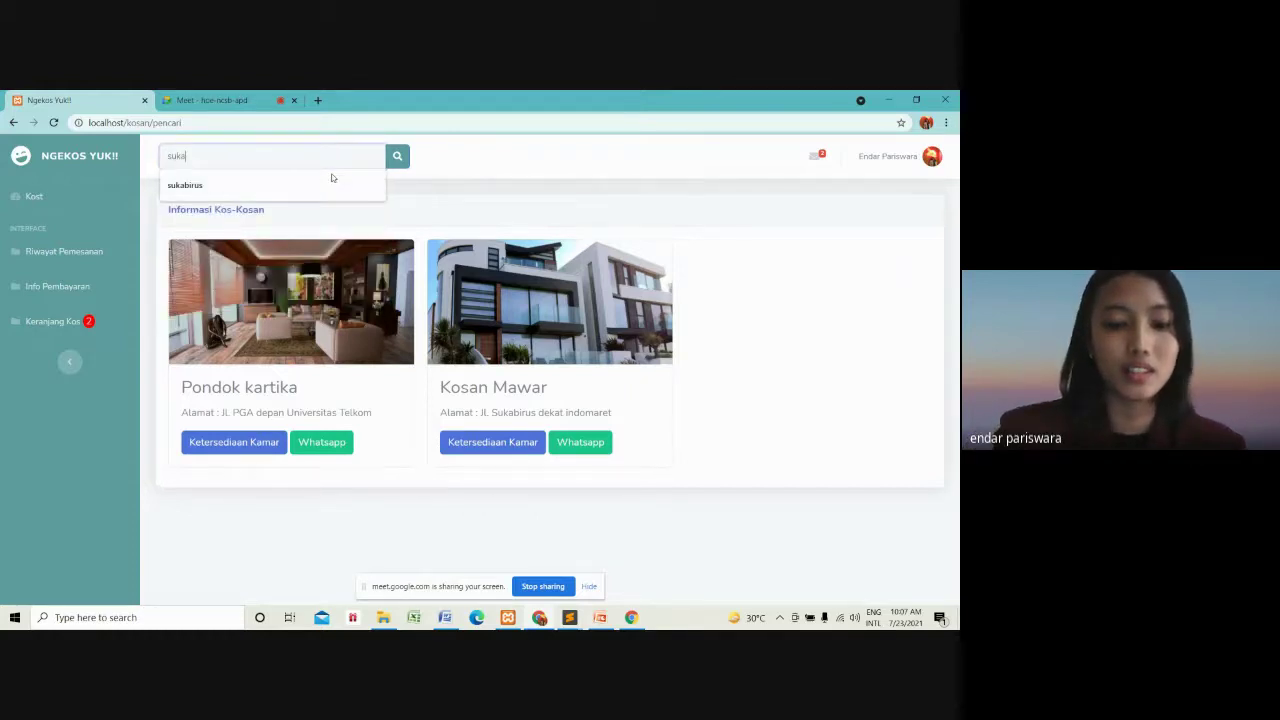
pyautogui.write('ukabirus')
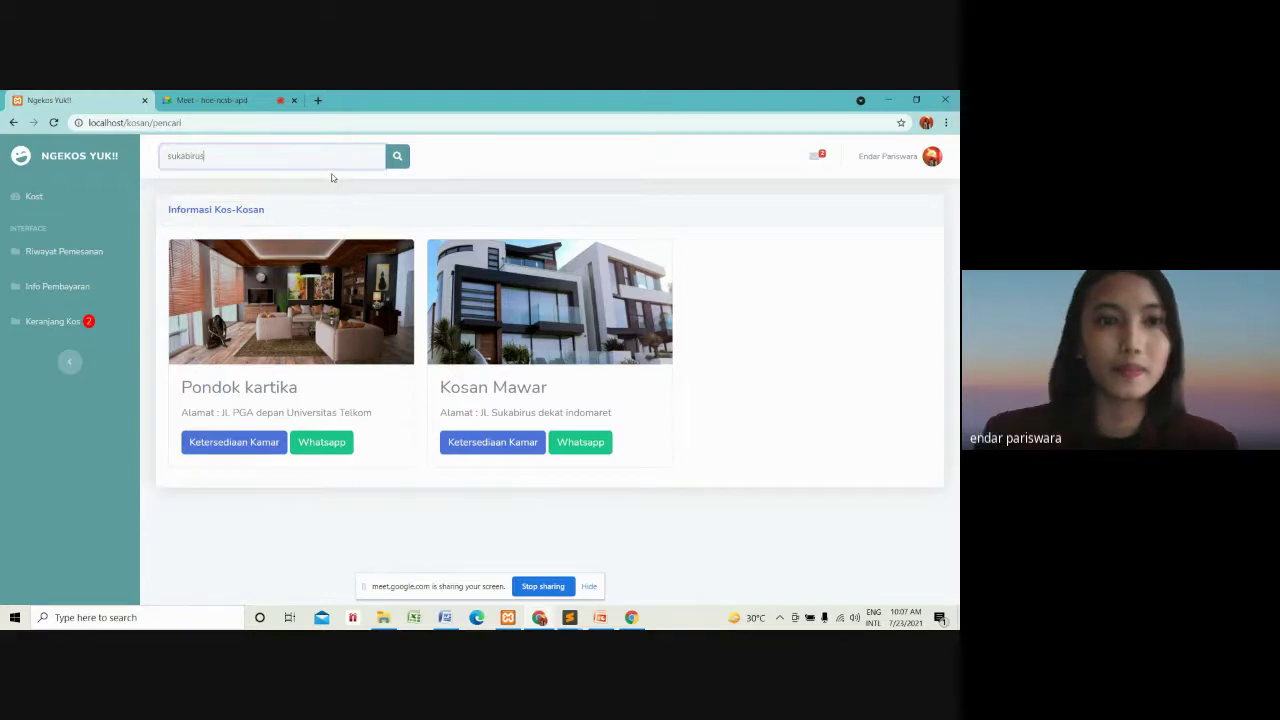
pyautogui.click(401, 166)
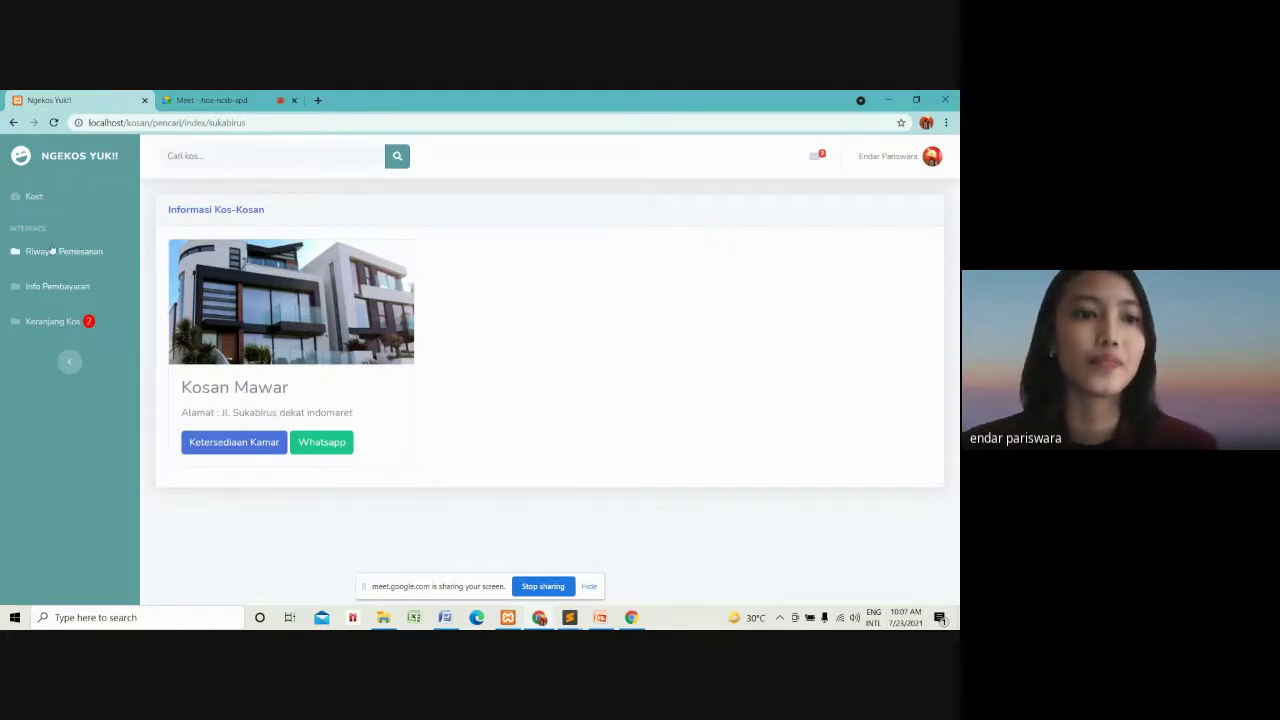
pyautogui.click(33, 201)
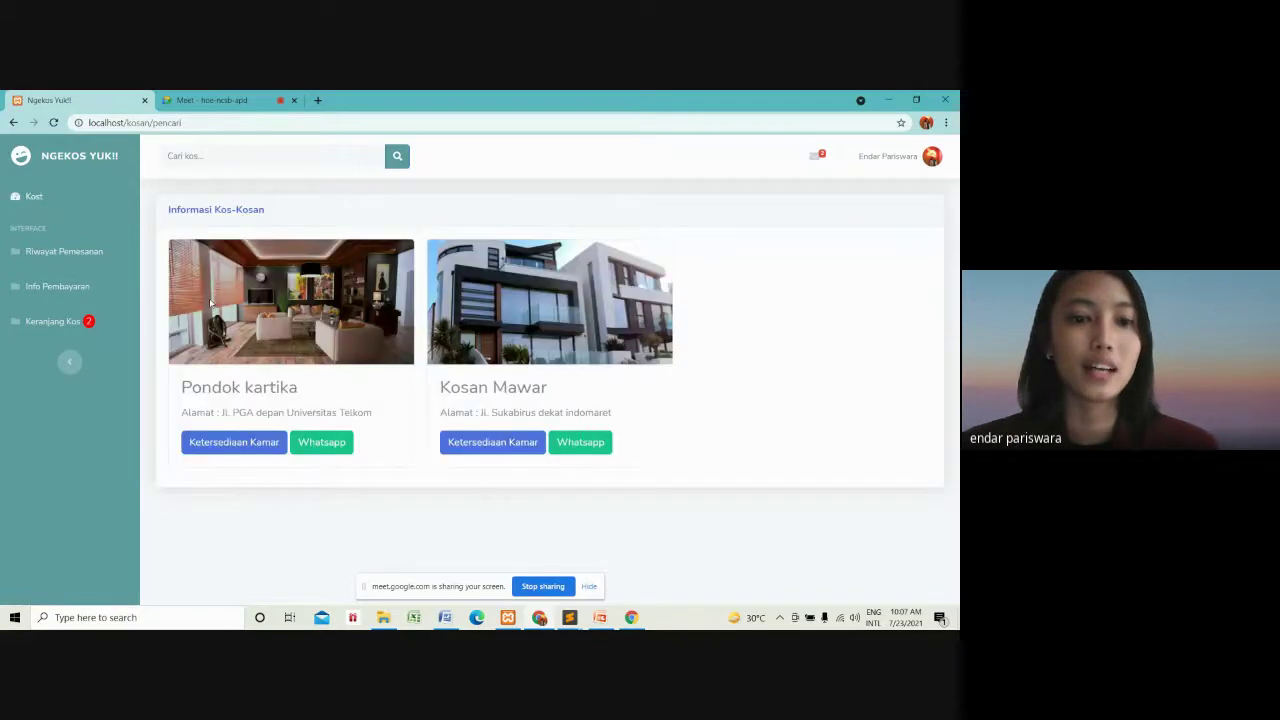
# Add Kosan Mawar room A11 to the cart and view the three-entry Keranjang Kos.
pyautogui.click(489, 448)
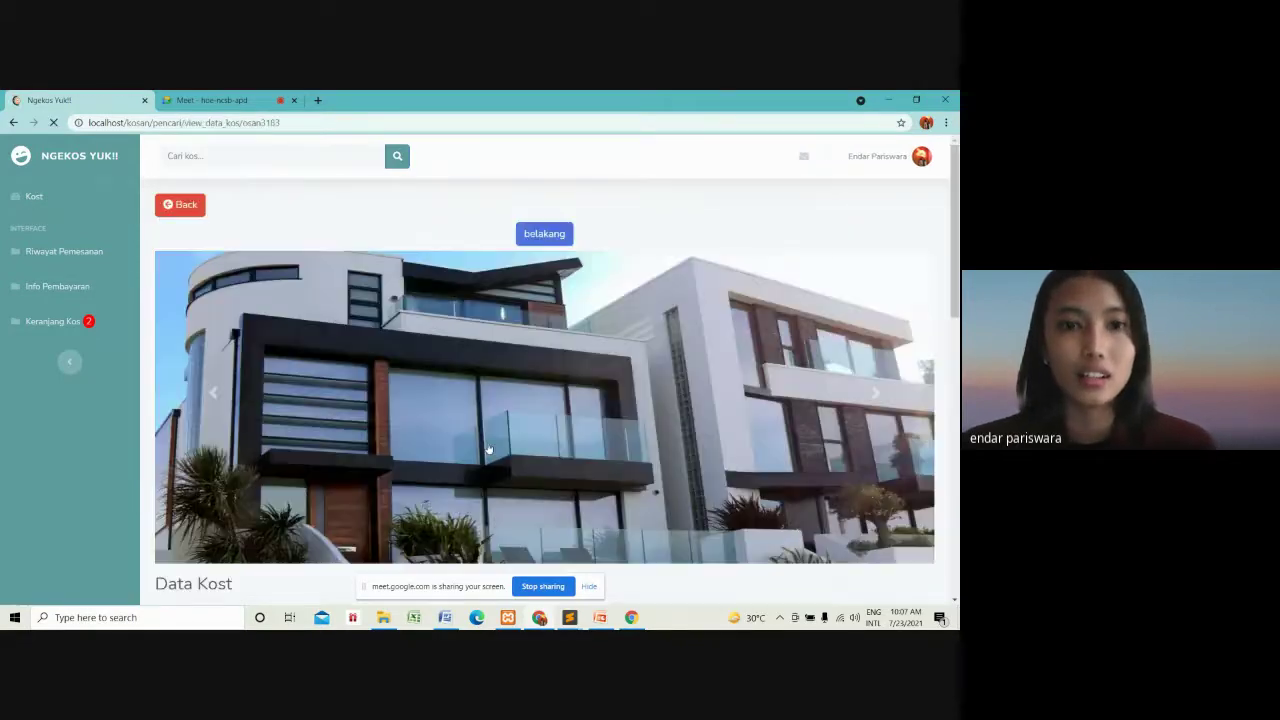
pyautogui.scroll(-10, 487, 447)
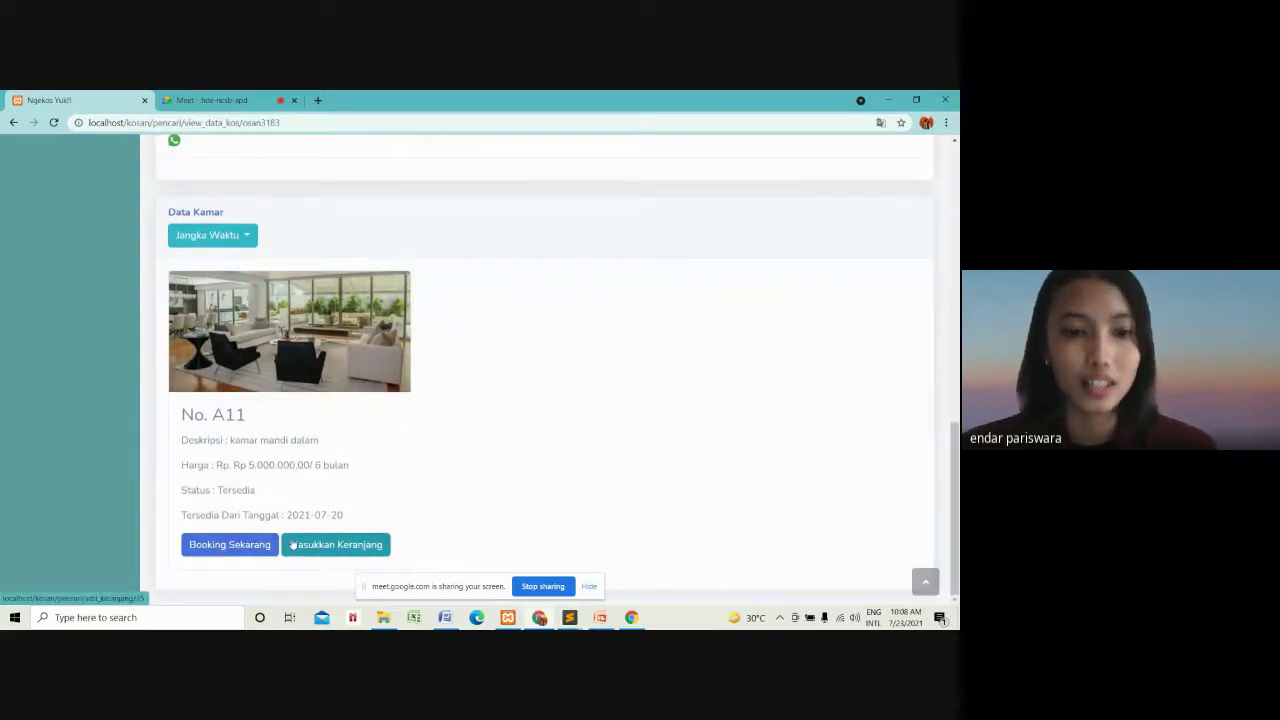
pyautogui.click(292, 545)
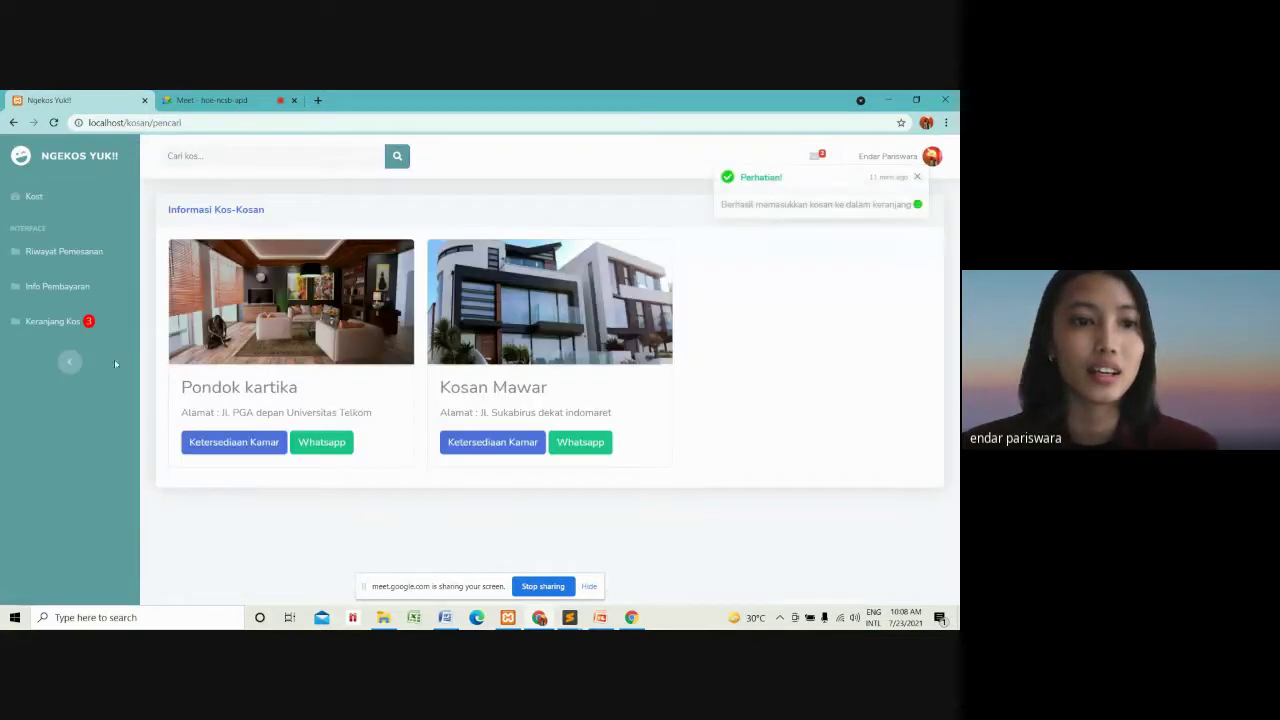
pyautogui.click(55, 321)
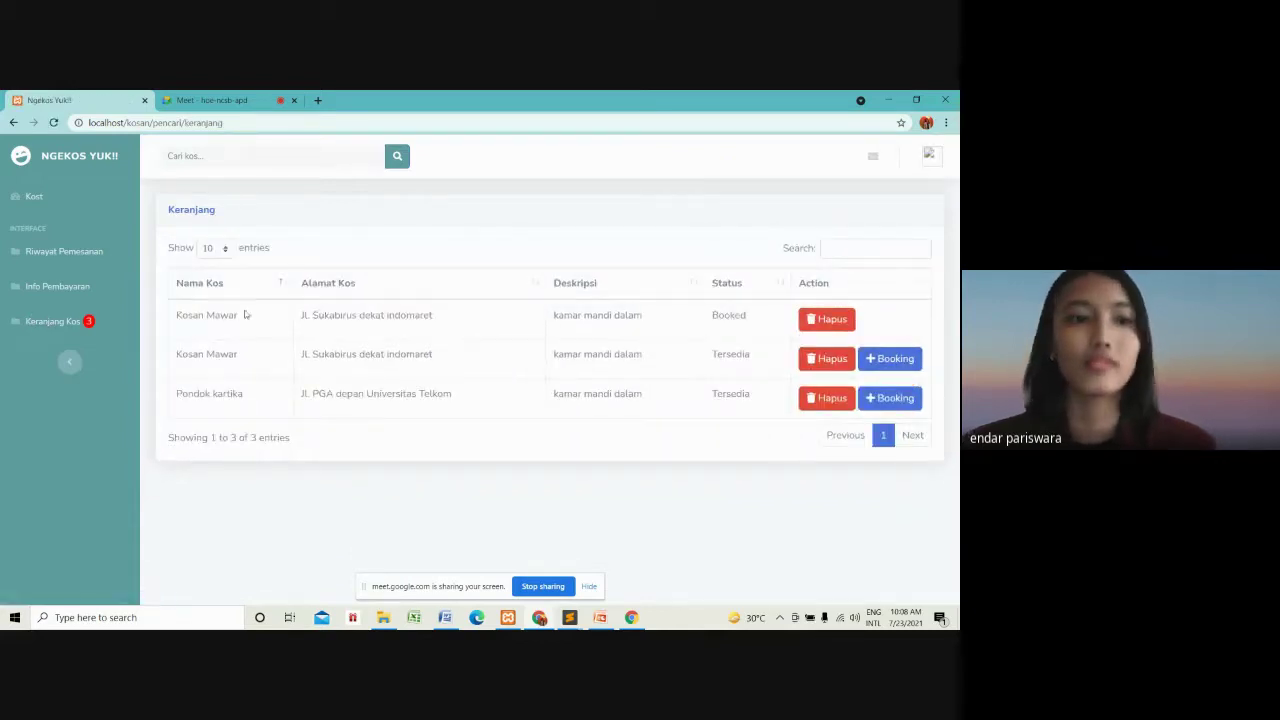
# Return to Kosan Mawar's available rooms and start booking room A11.
pyautogui.click(37, 199)
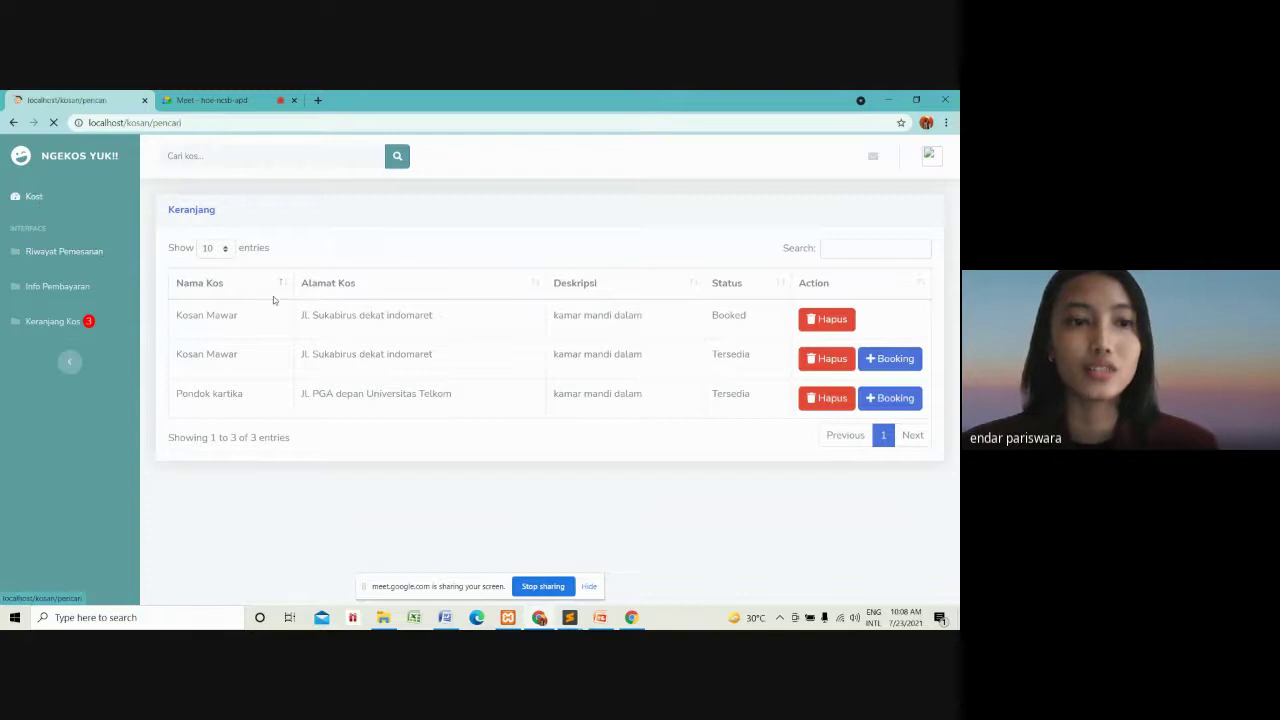
pyautogui.click(487, 443)
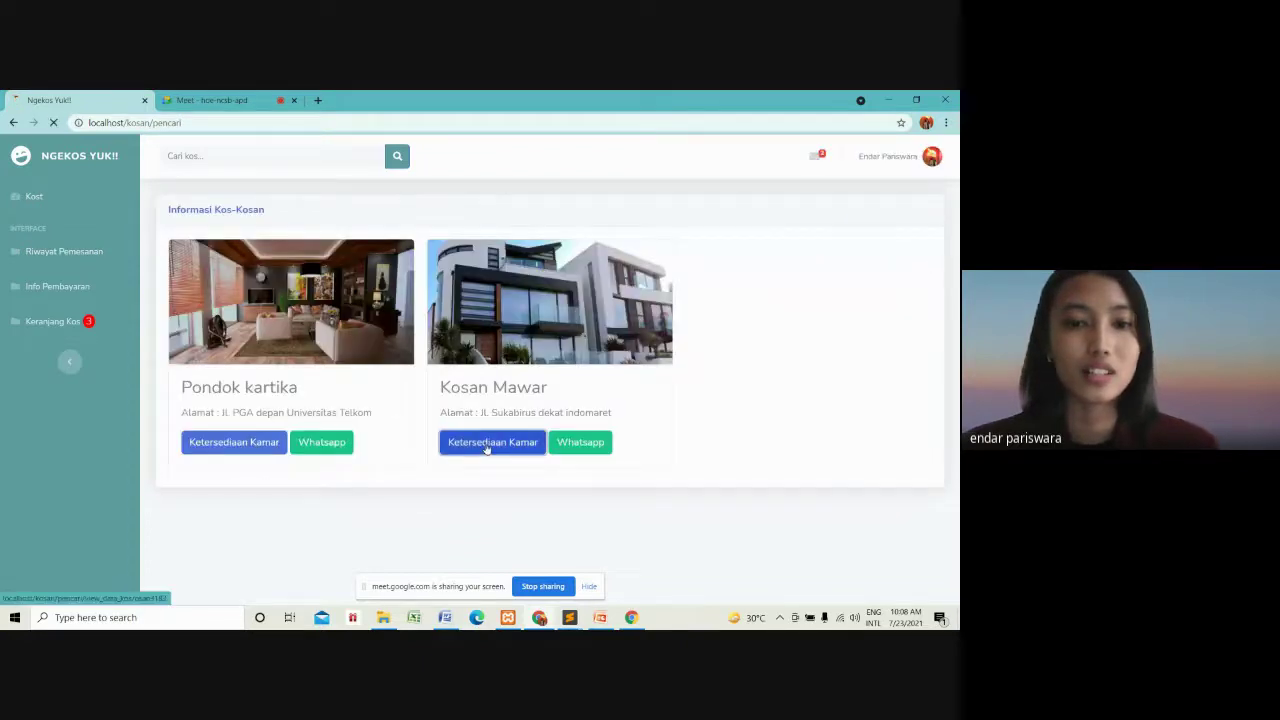
pyautogui.scroll(-10, 469, 449)
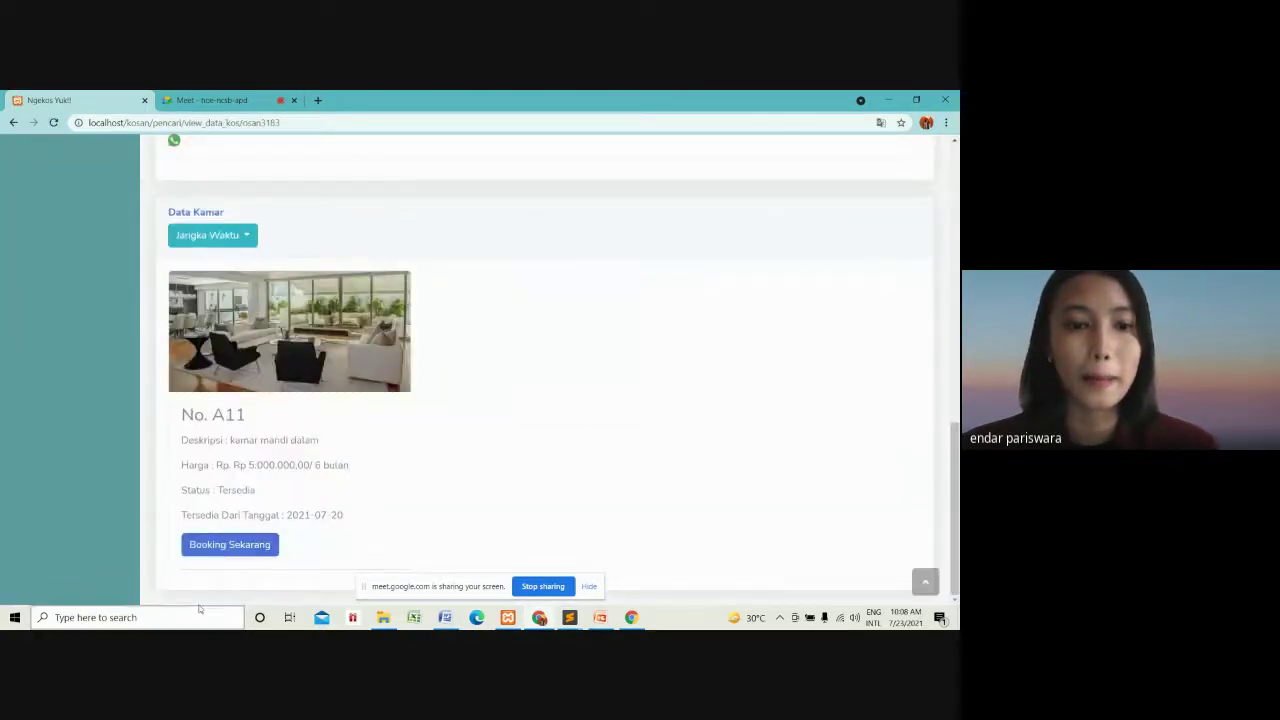
pyautogui.click(215, 546)
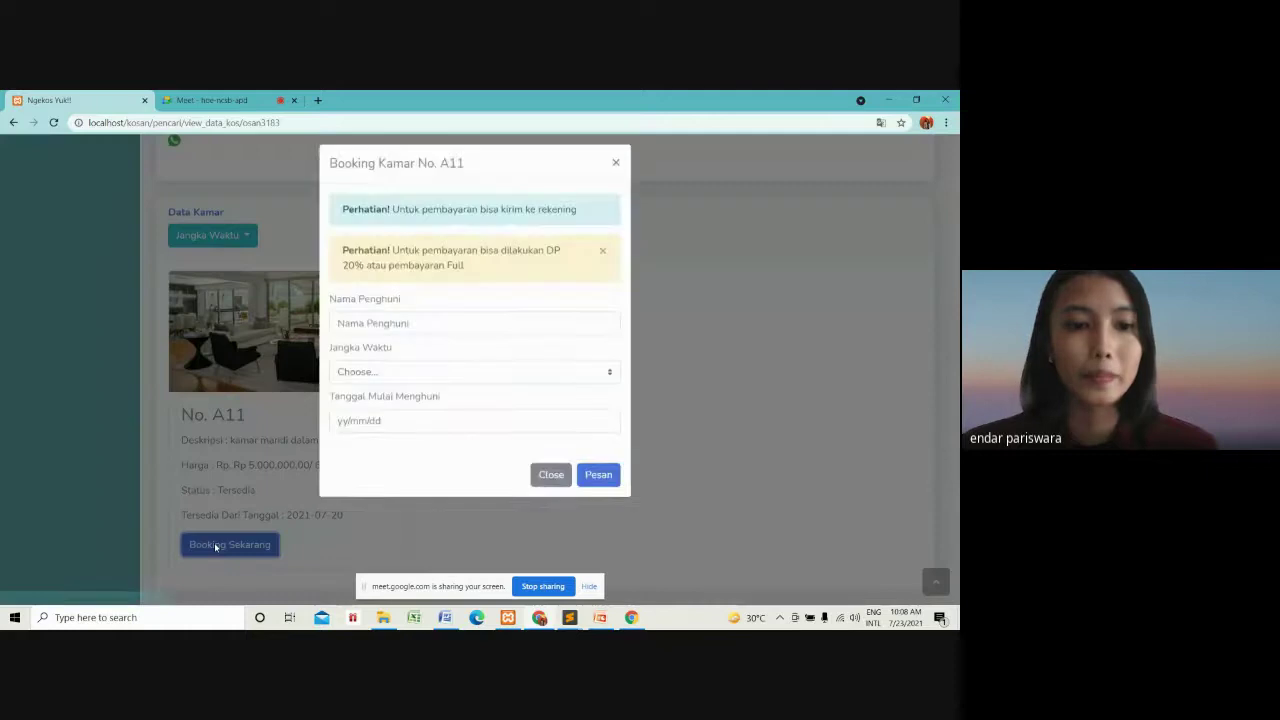
# Book A11 under the tenant's saved name for 1 Tahun, moving in 24 July 2021.
pyautogui.click(460, 334)
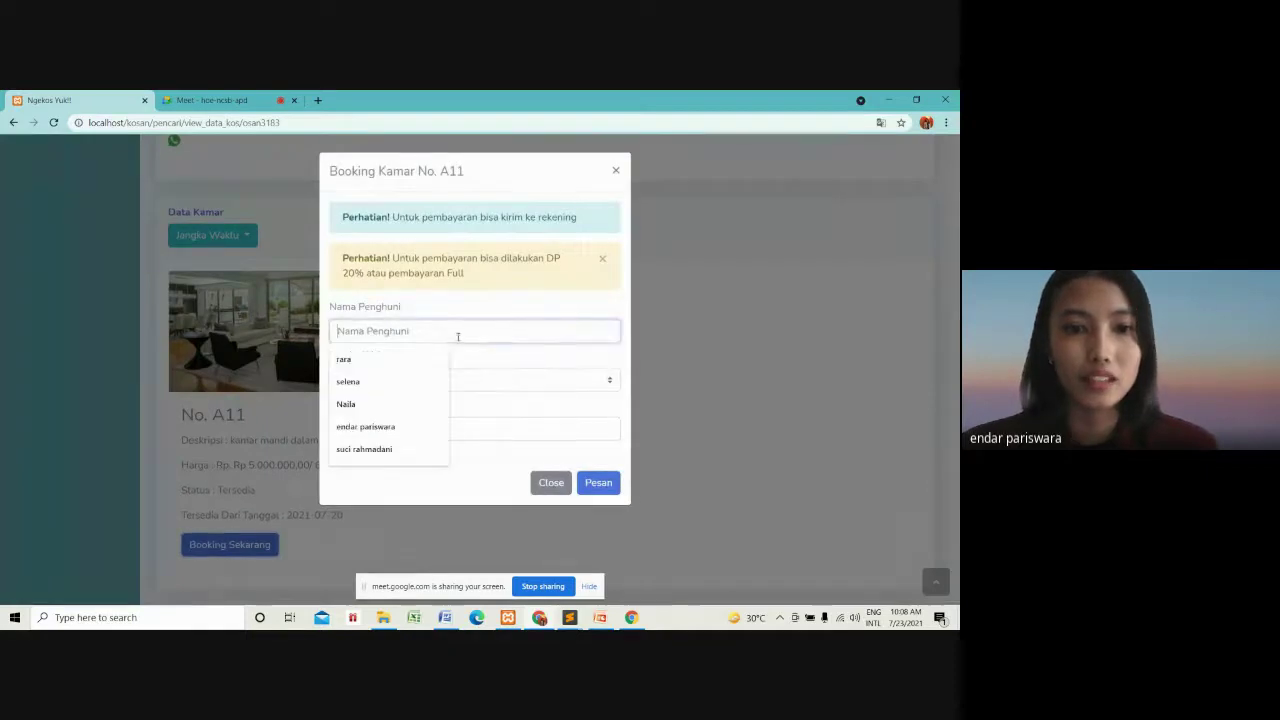
pyautogui.click(414, 428)
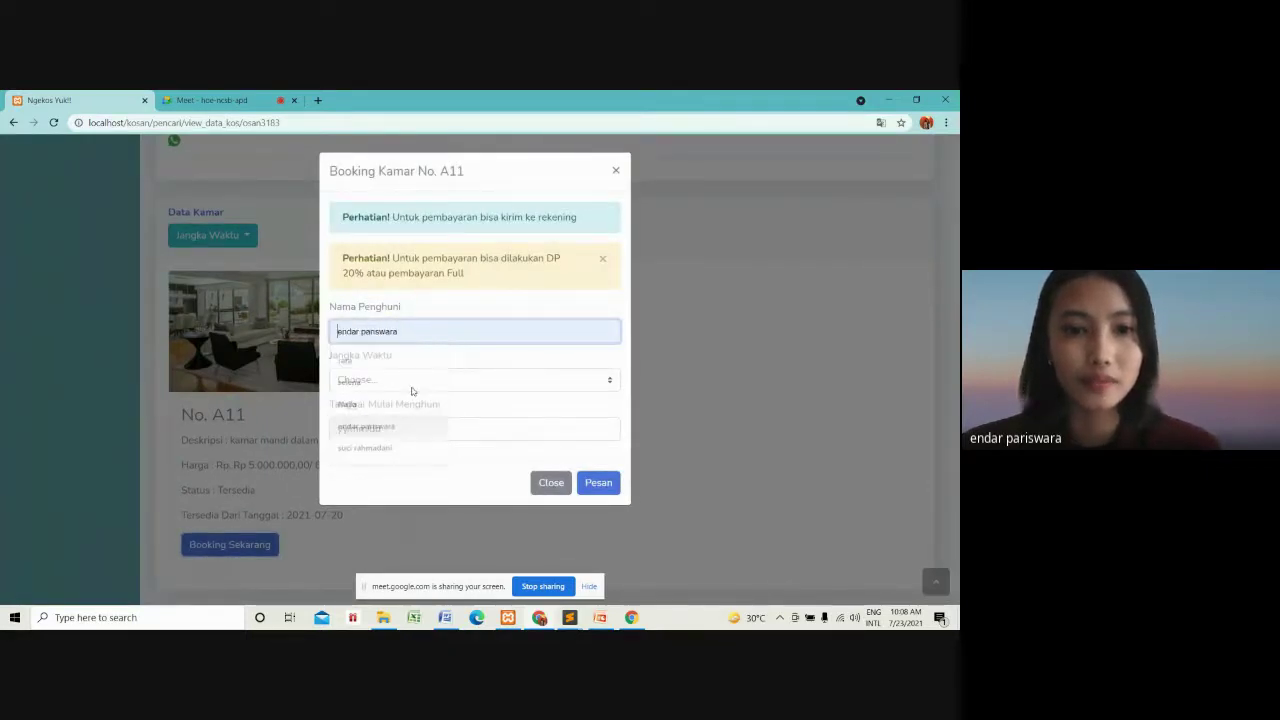
pyautogui.click(418, 379)
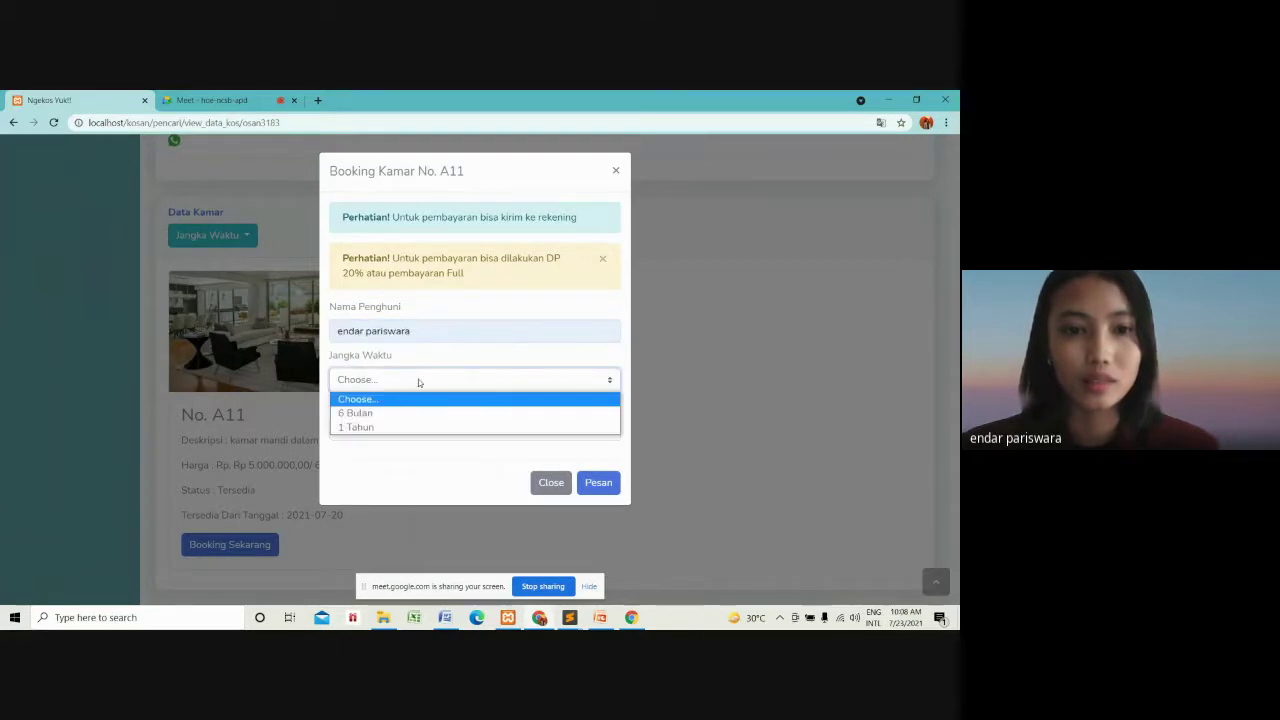
pyautogui.click(413, 427)
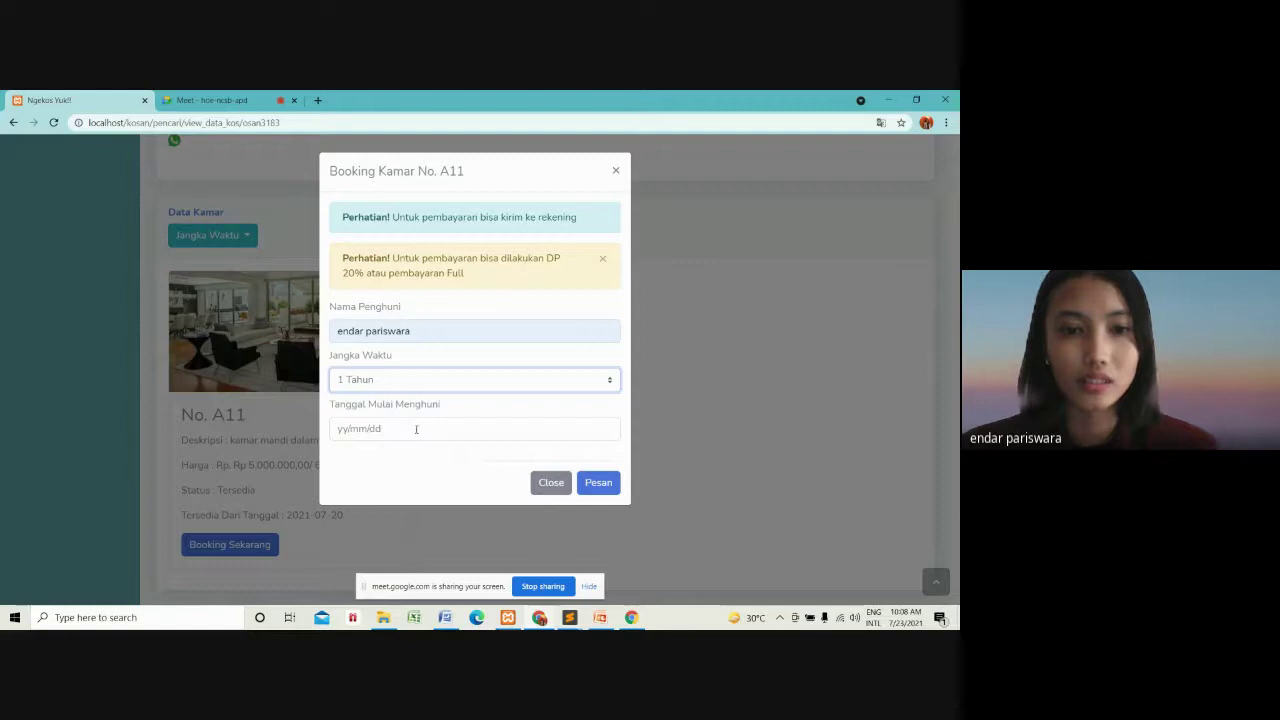
pyautogui.click(416, 429)
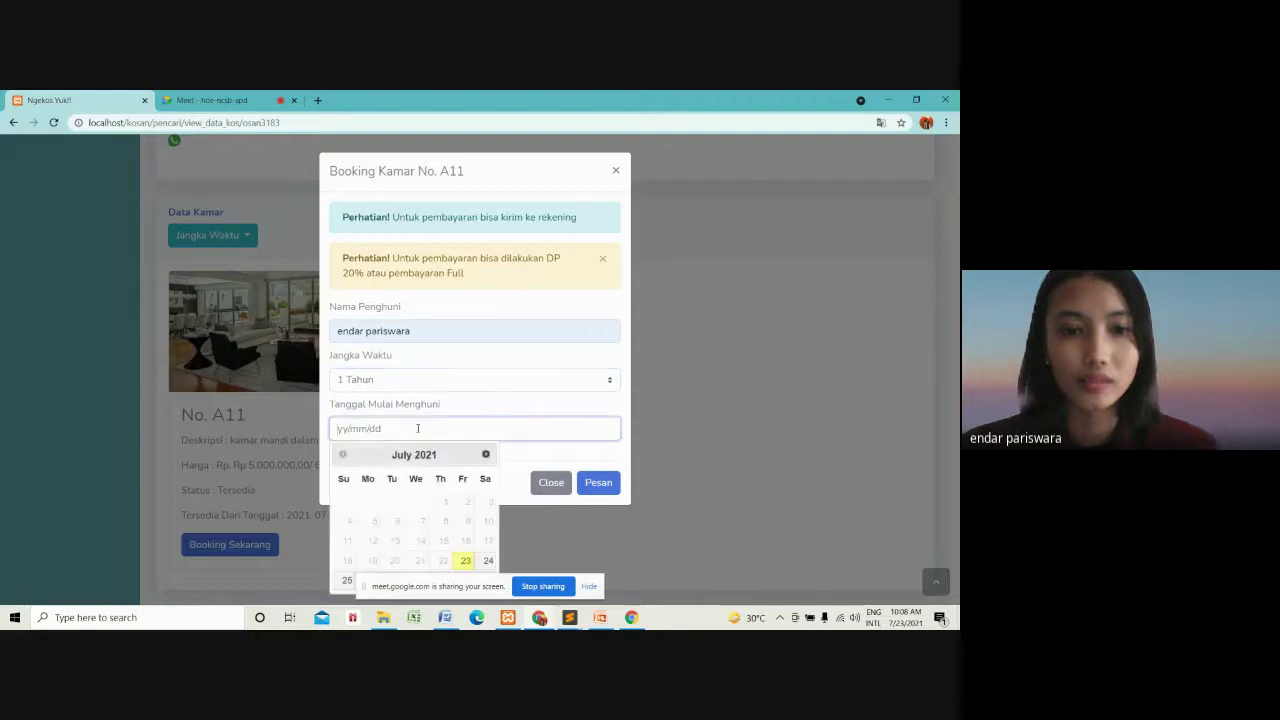
pyautogui.click(486, 562)
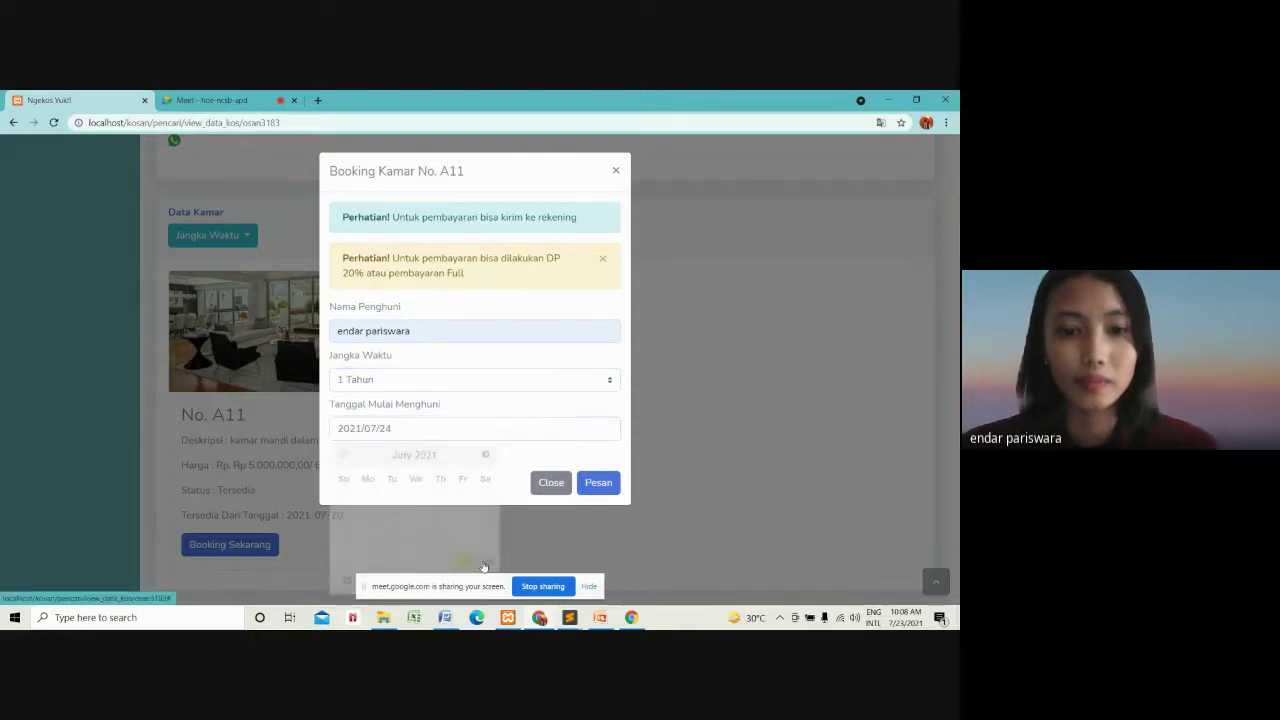
pyautogui.click(599, 483)
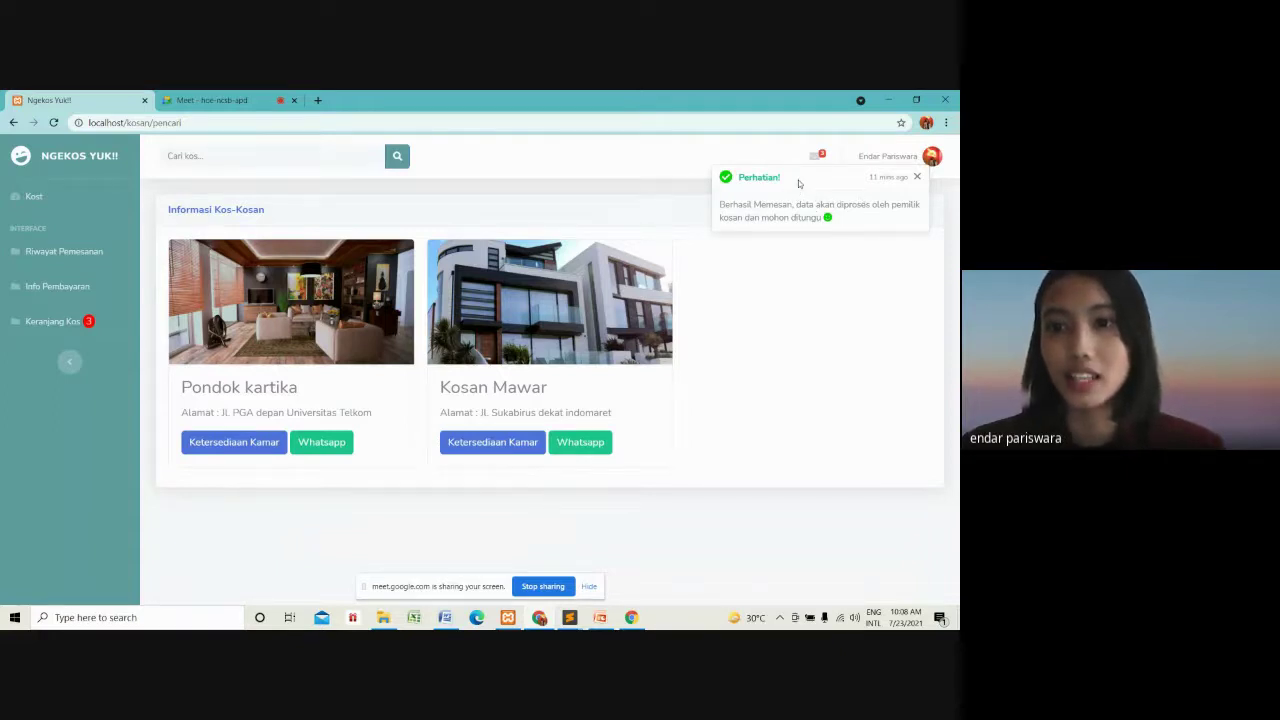
# Go from the notifications list to the Info Pembayaran page.
pyautogui.click(816, 157)
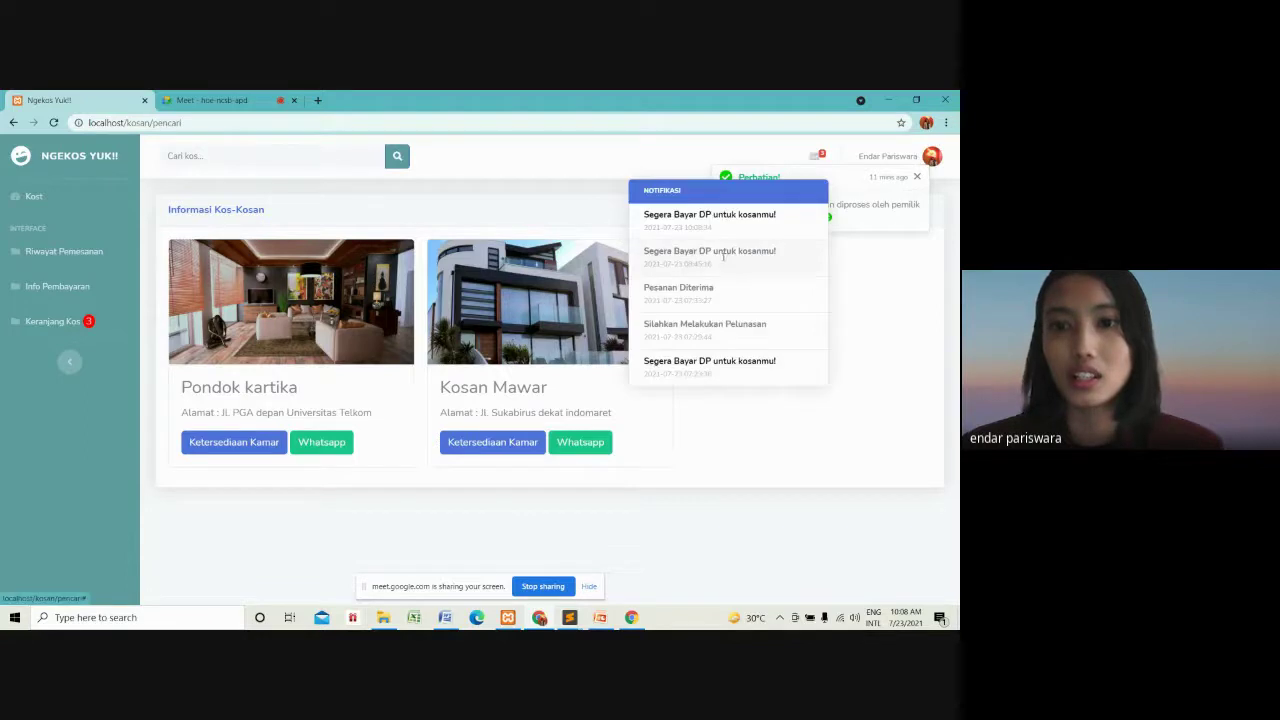
pyautogui.click(727, 220)
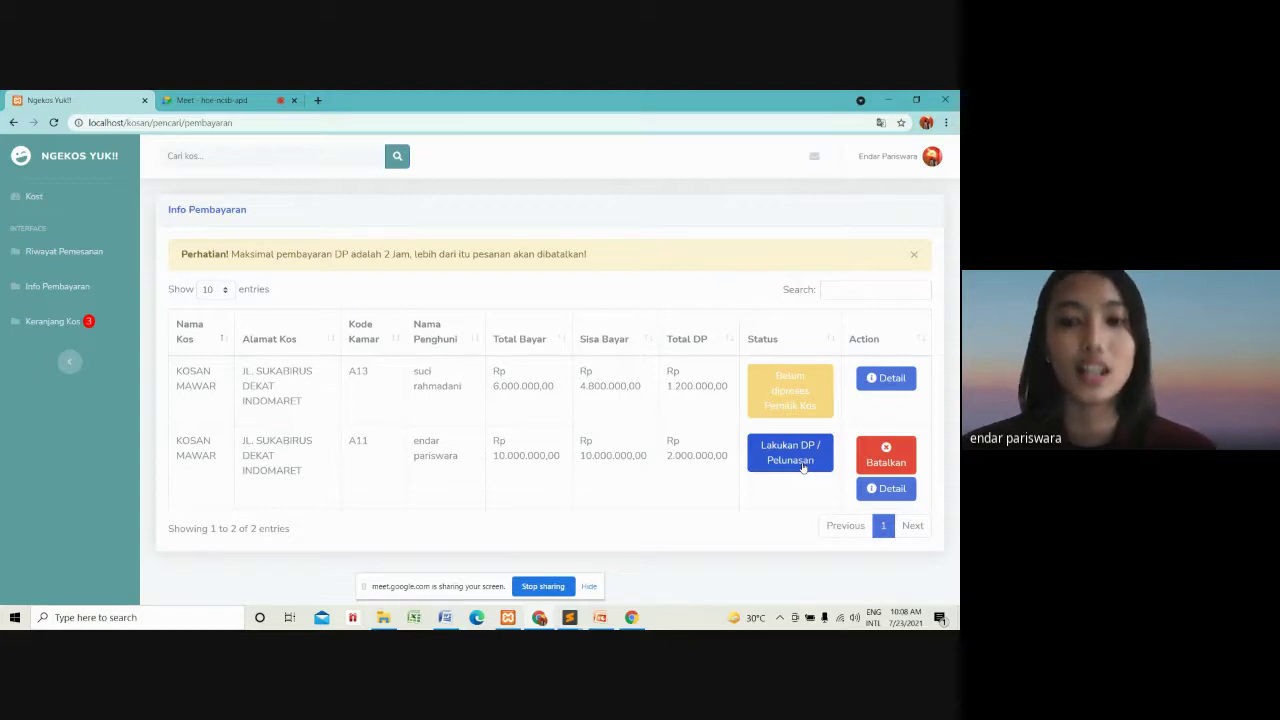
# Open the A11 DP/Pelunasan form and fill in the tenant's saved ID and phone numbers.
pyautogui.click(804, 463)
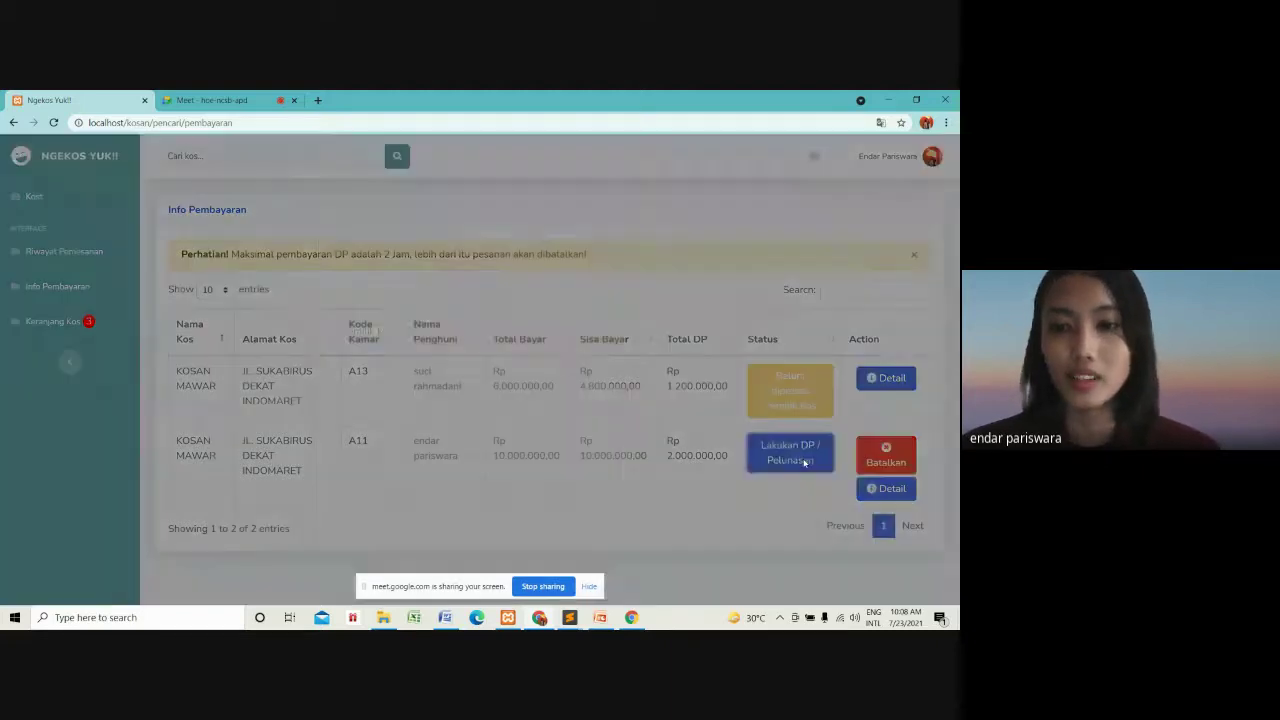
pyautogui.click(367, 398)
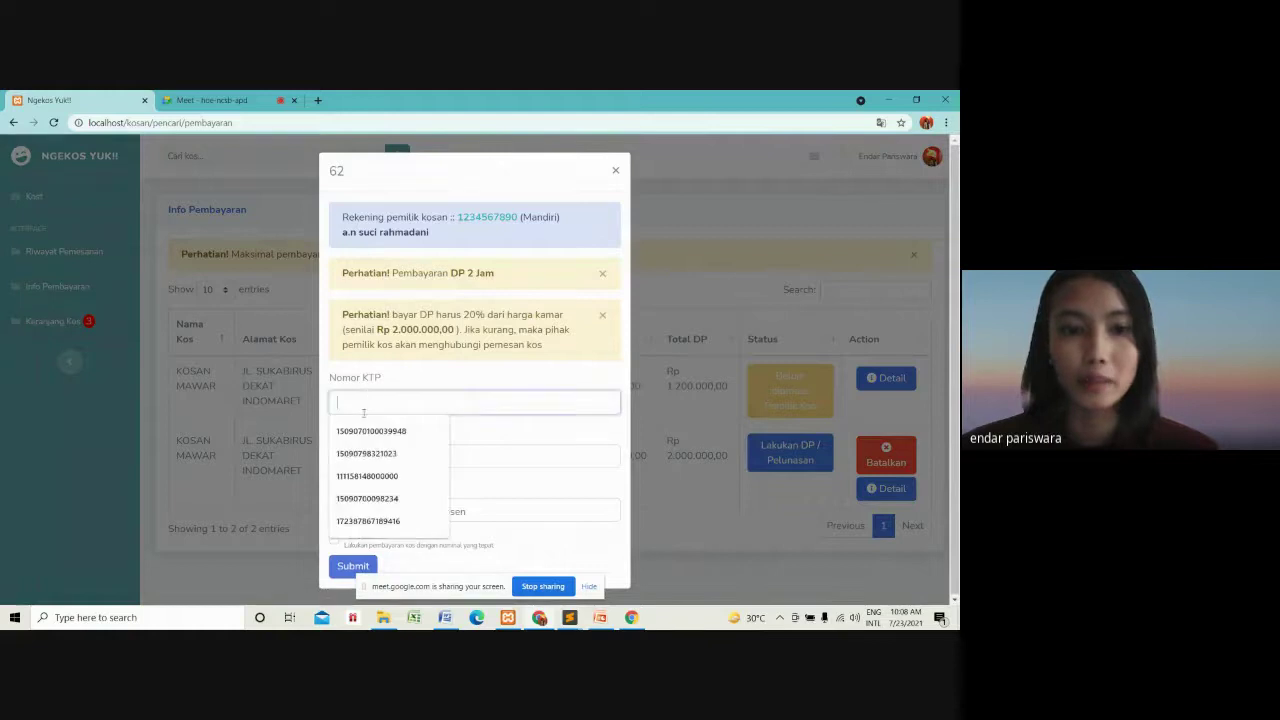
pyautogui.click(373, 432)
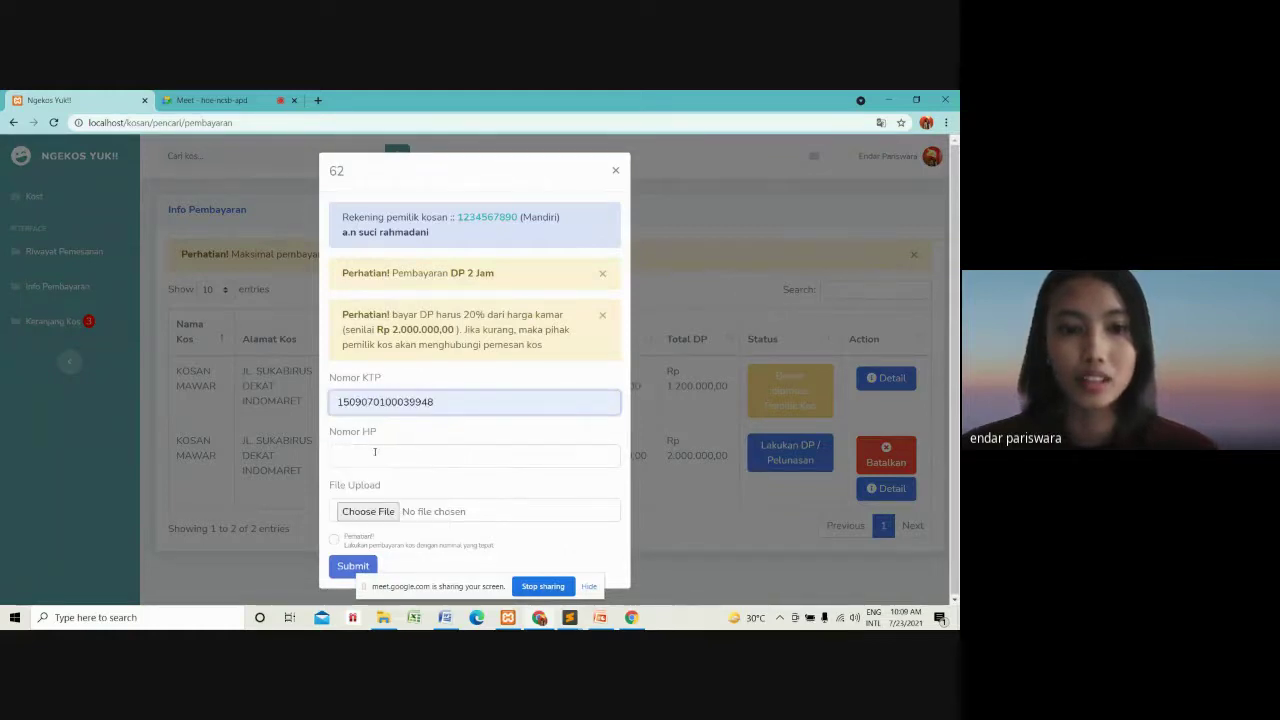
pyautogui.click(375, 452)
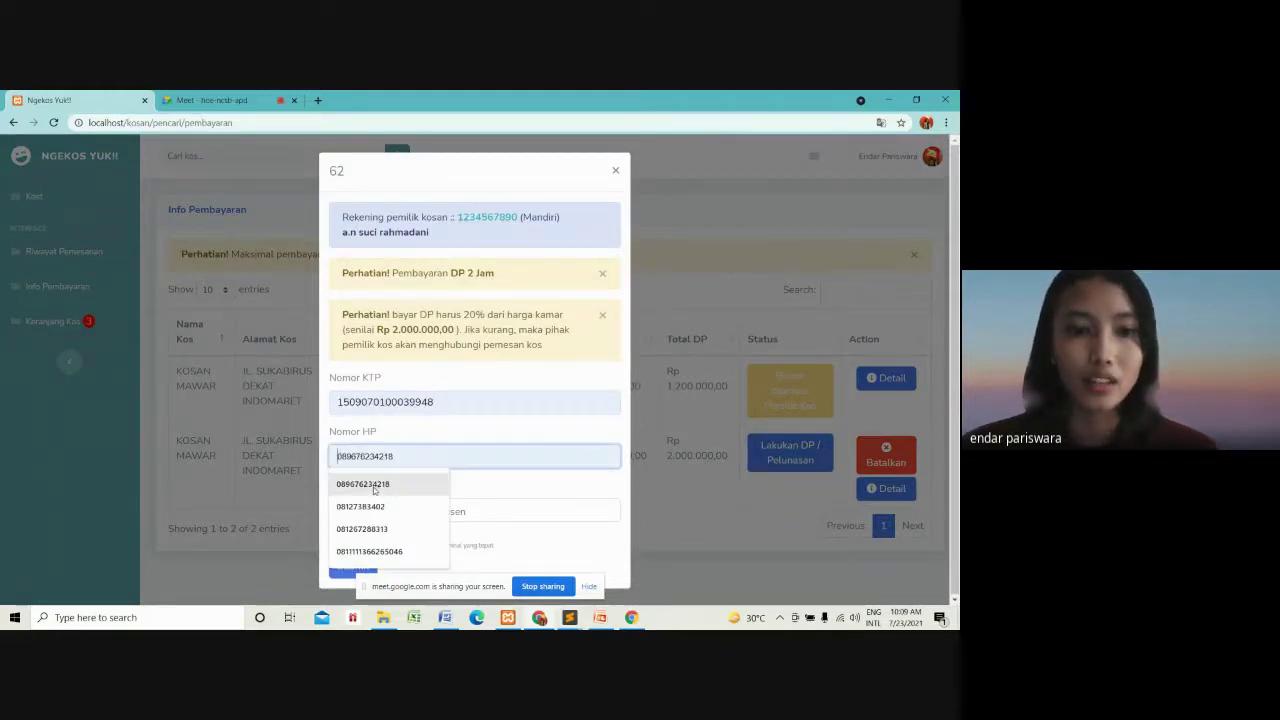
pyautogui.click(375, 485)
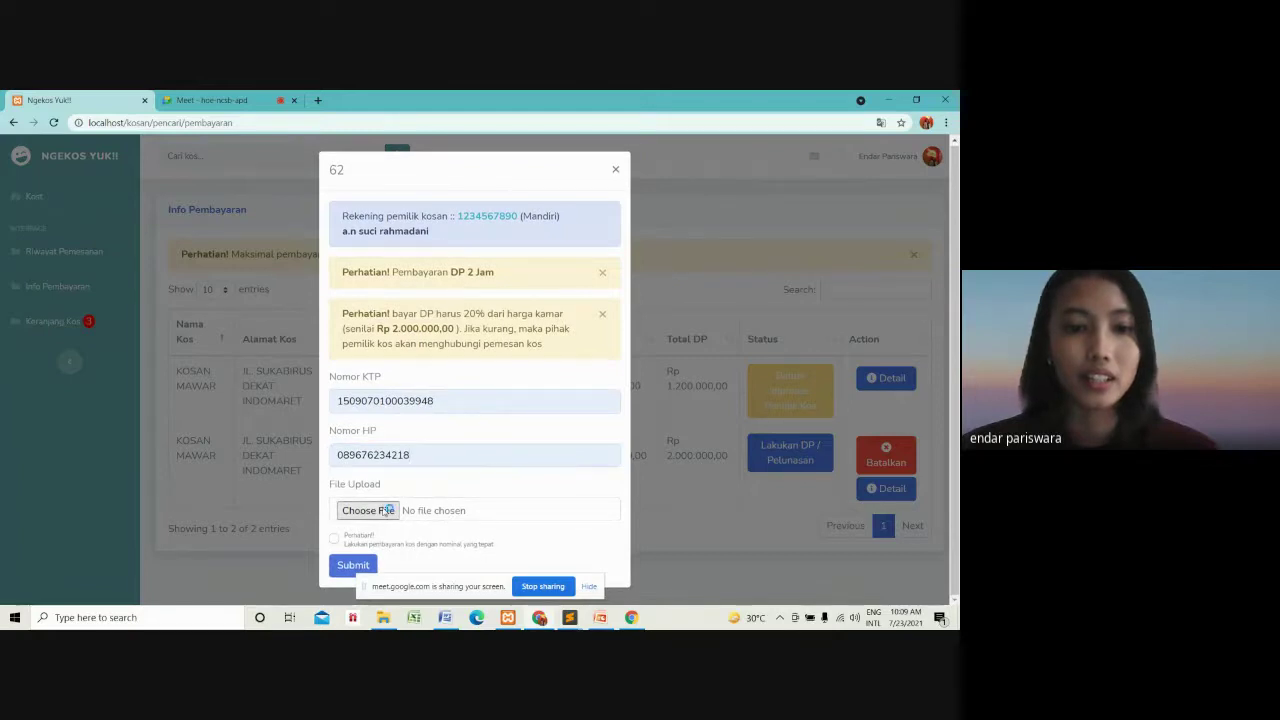
# Attach Capture.PNG as proof, acknowledge the Perhatian notice, and submit the DP payment.
pyautogui.click(388, 510)
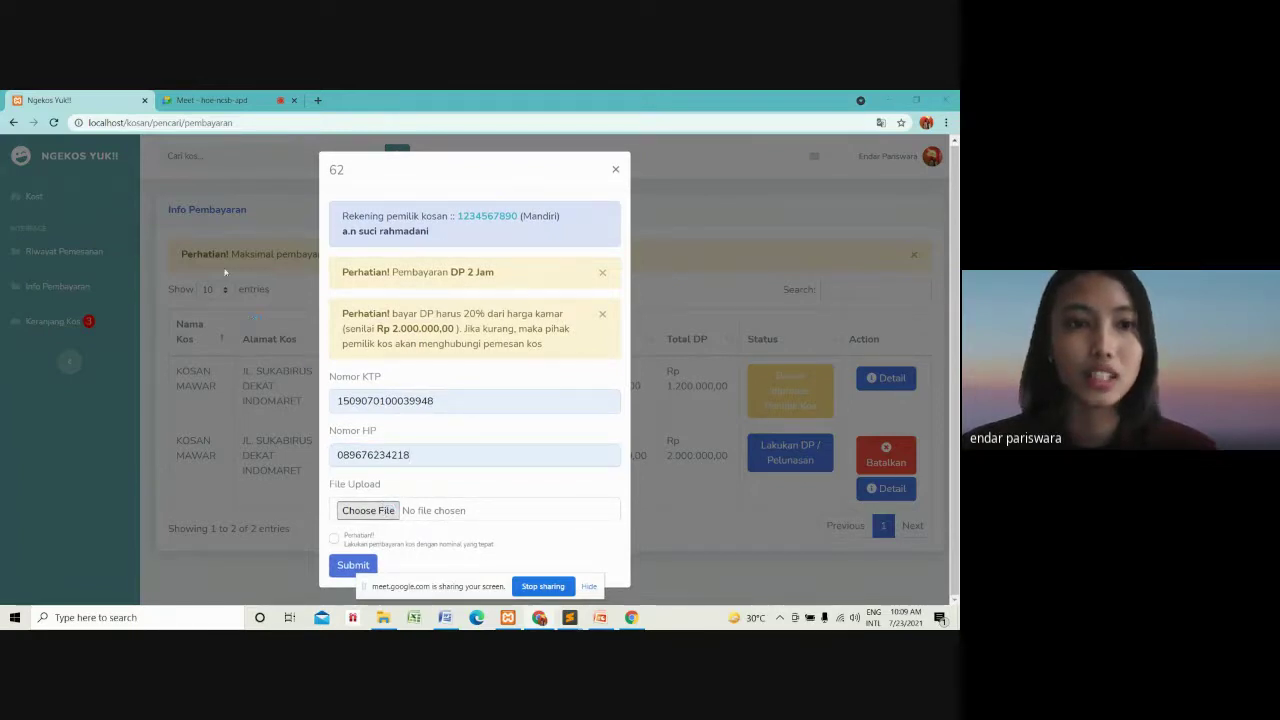
pyautogui.click(146, 195)
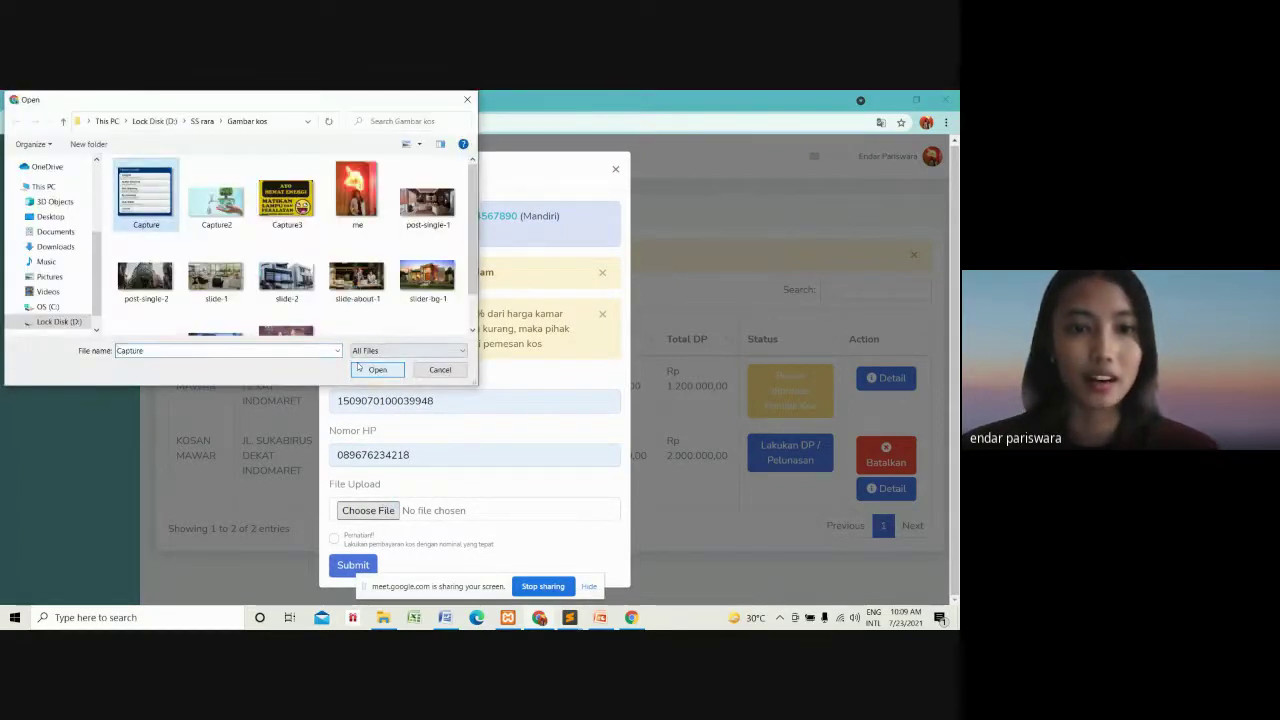
pyautogui.click(358, 367)
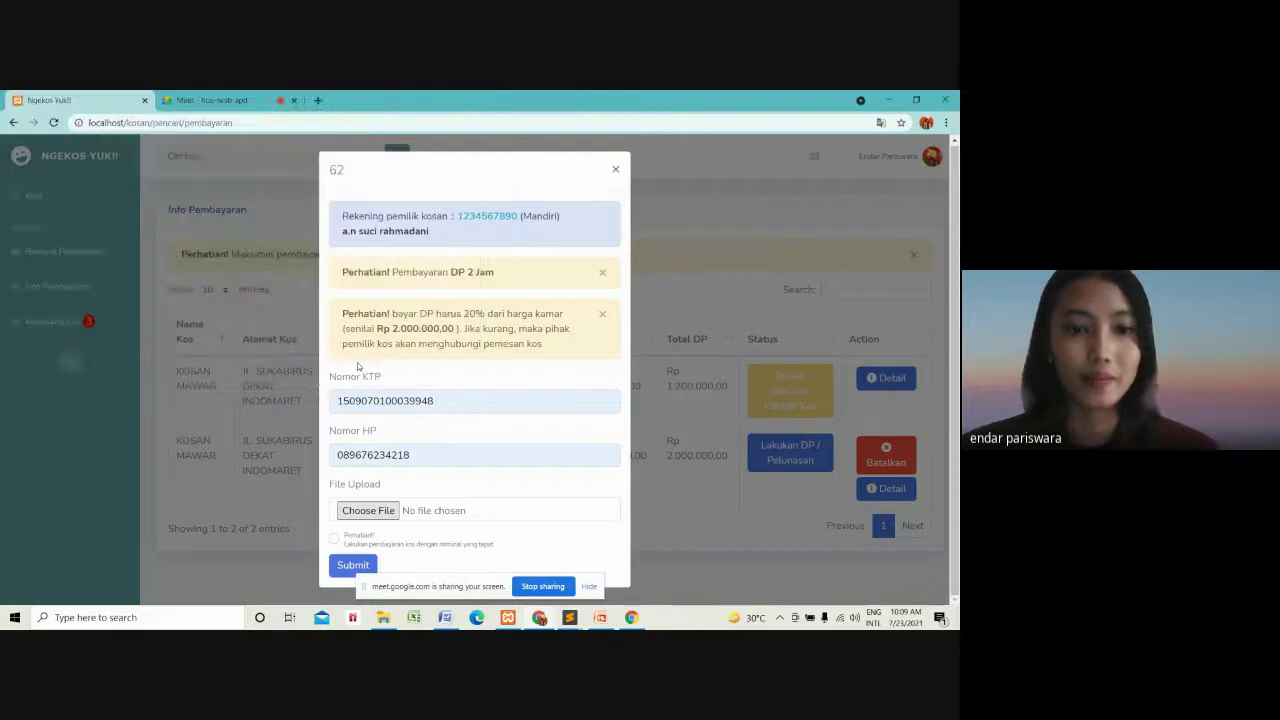
pyautogui.click(335, 539)
pyautogui.click(350, 565)
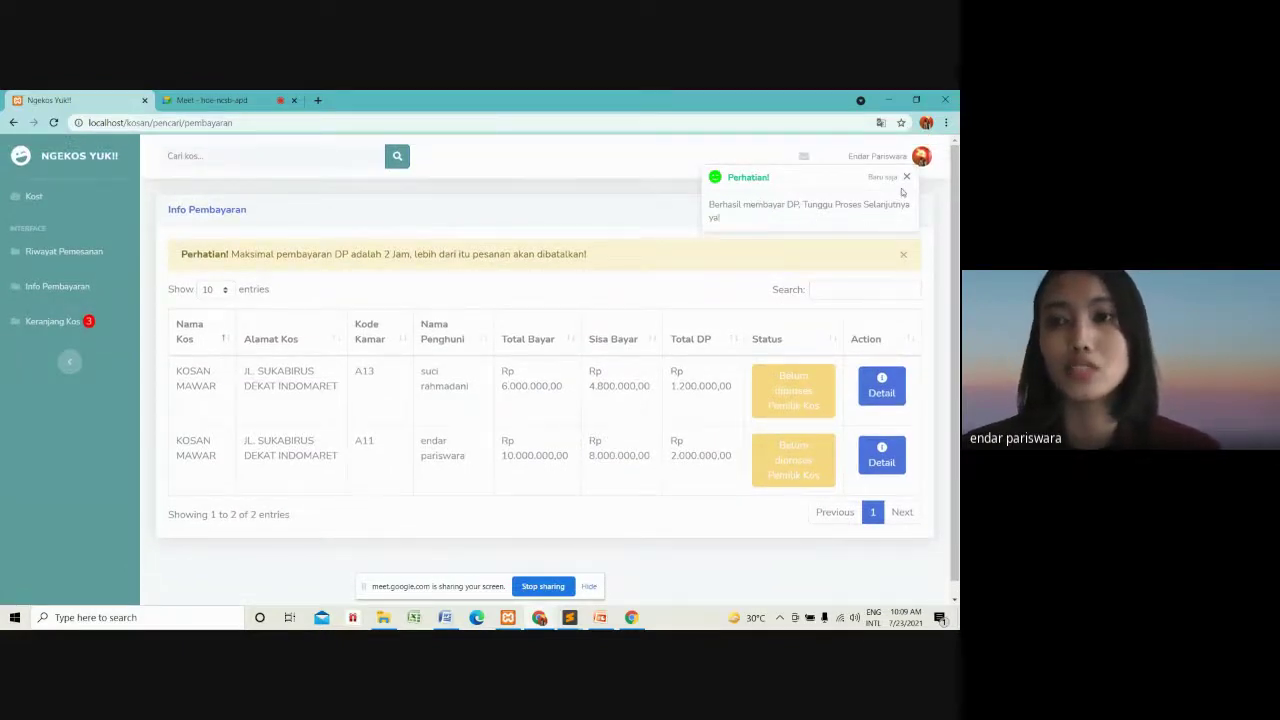
# Log out of the tenant account.
pyautogui.click(928, 165)
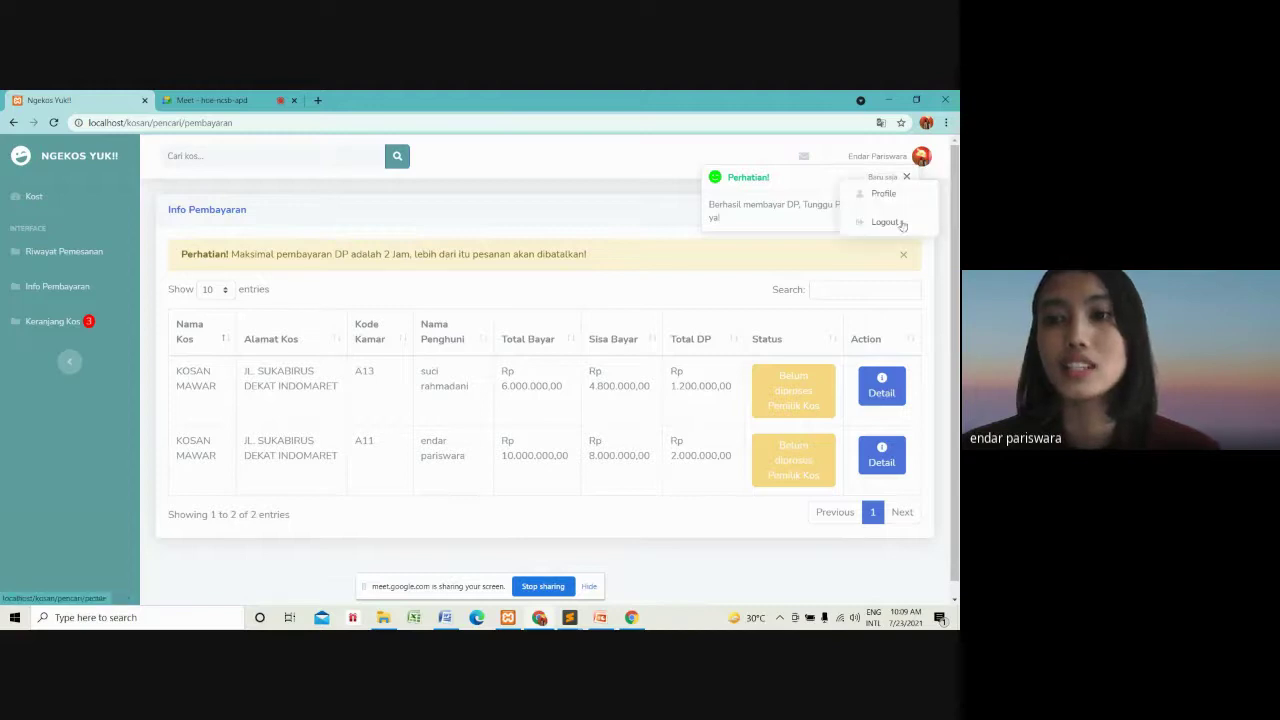
pyautogui.click(886, 222)
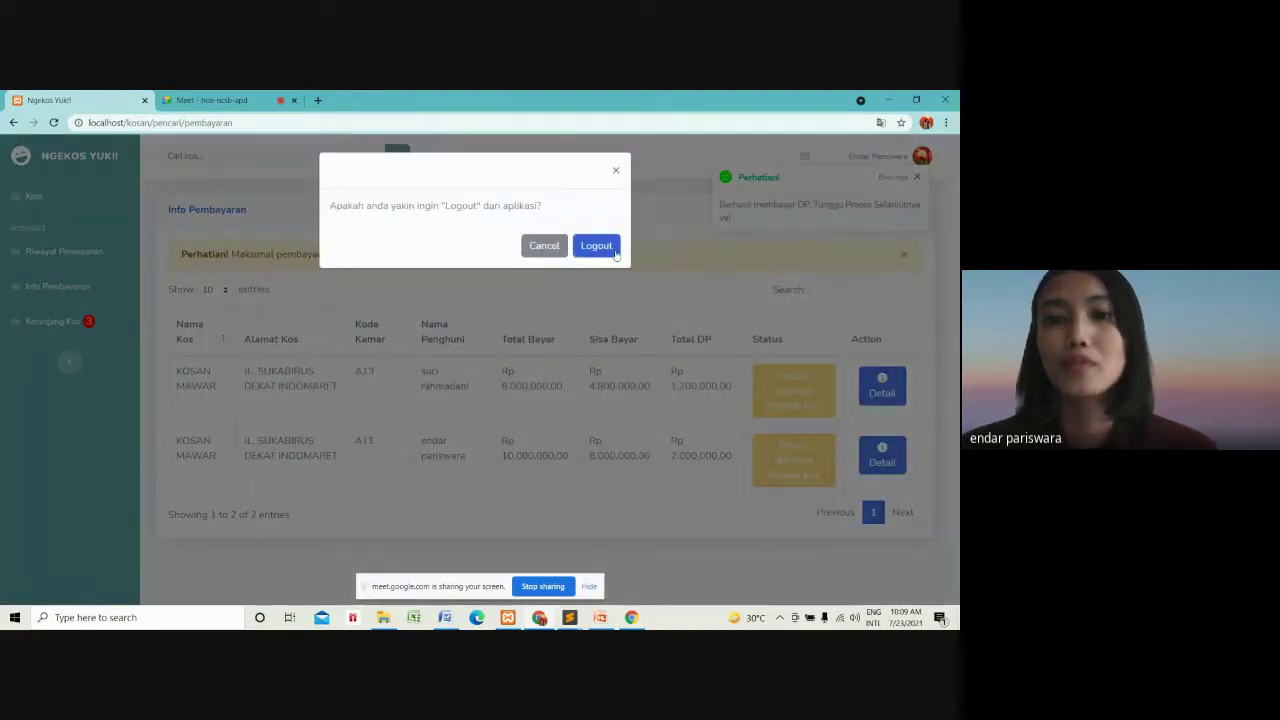
pyautogui.click(614, 248)
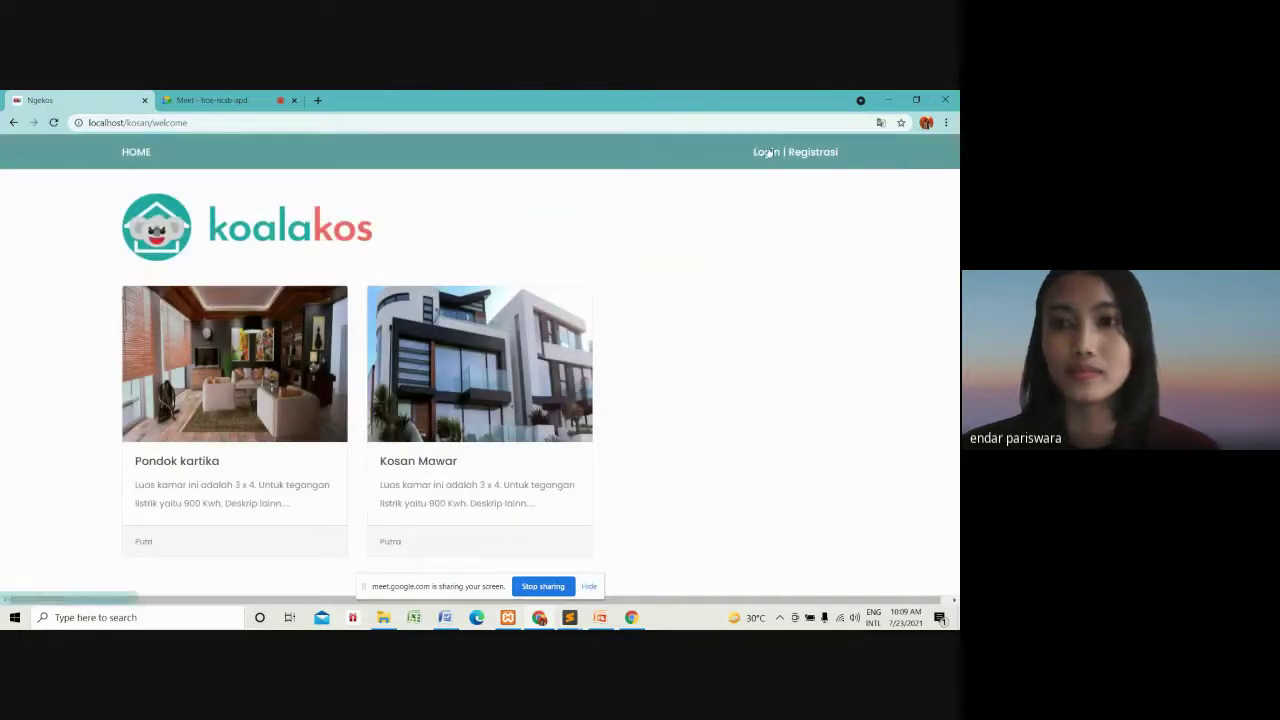
# Log in as PEMILIK KOS with the saved owner username and password.
pyautogui.click(768, 153)
pyautogui.click(451, 397)
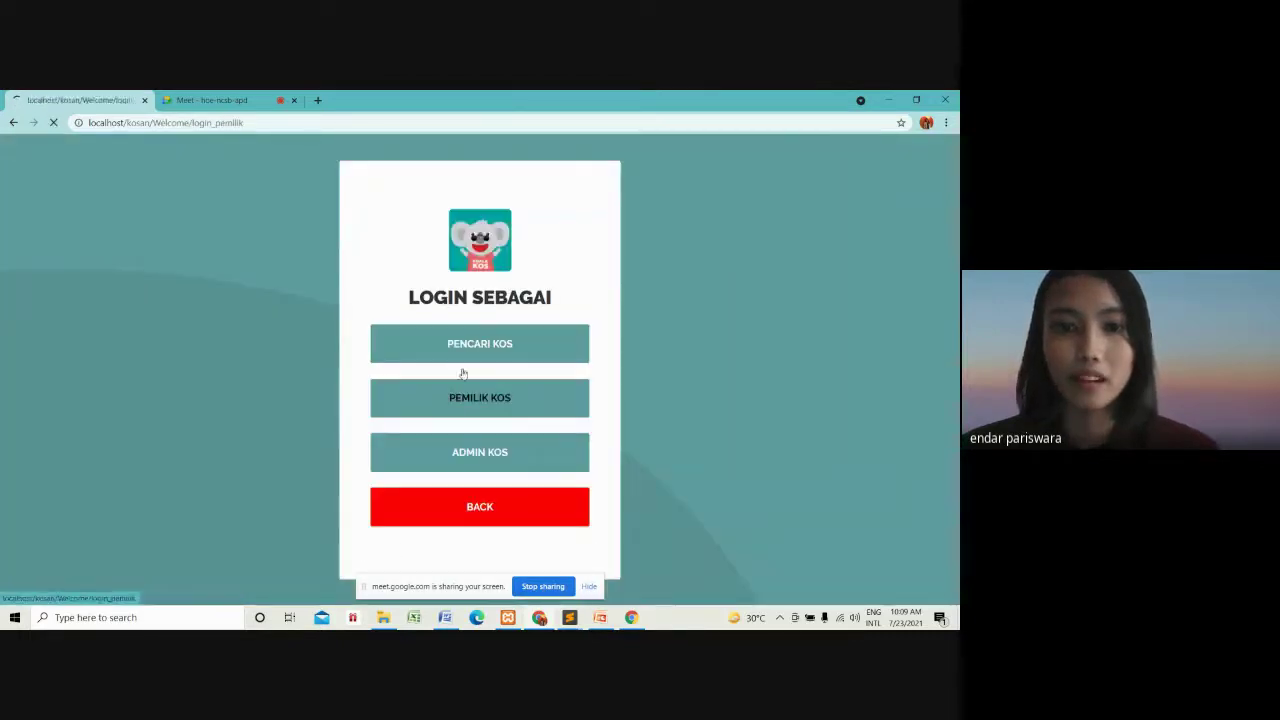
pyautogui.click(462, 345)
pyautogui.click(457, 381)
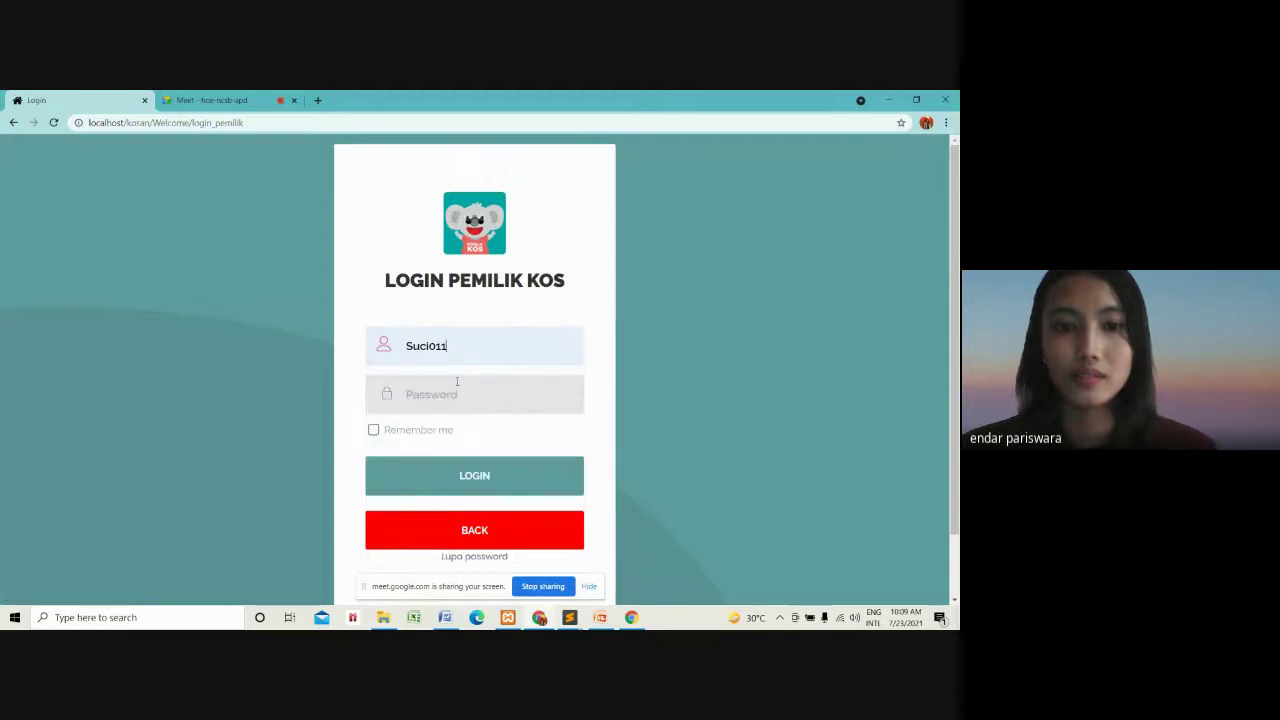
pyautogui.click(457, 381)
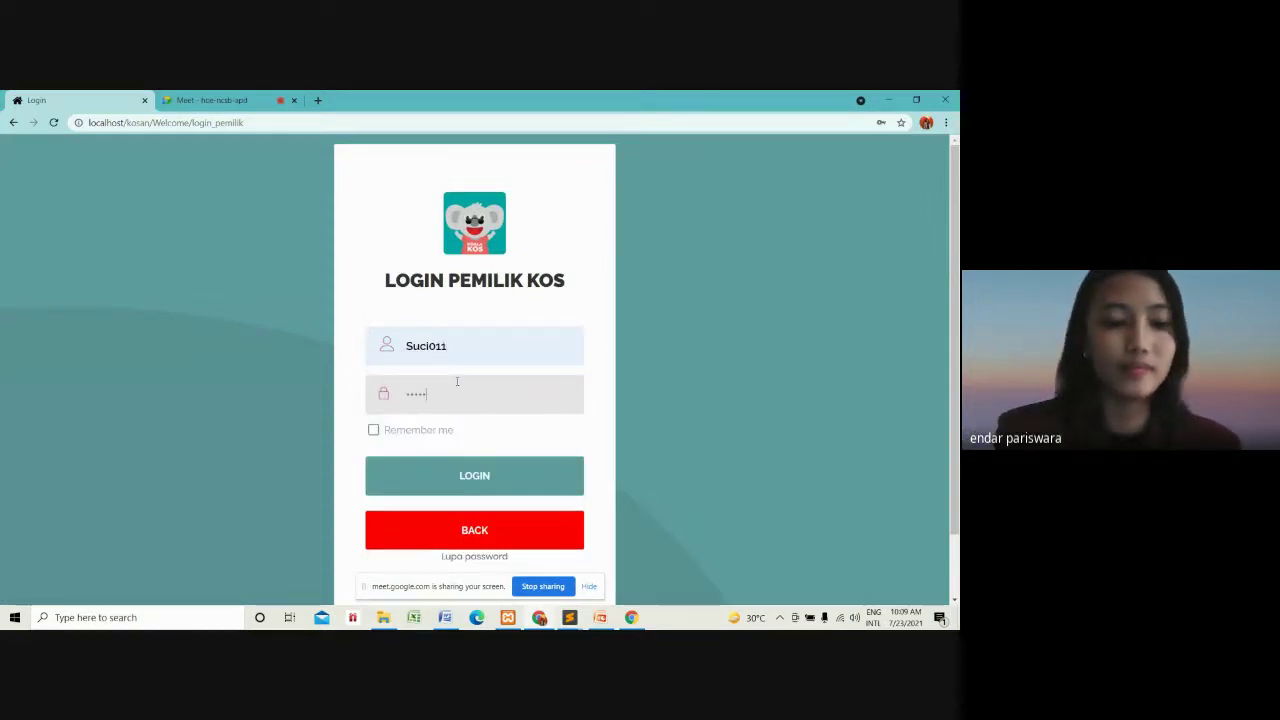
pyautogui.press('Return')
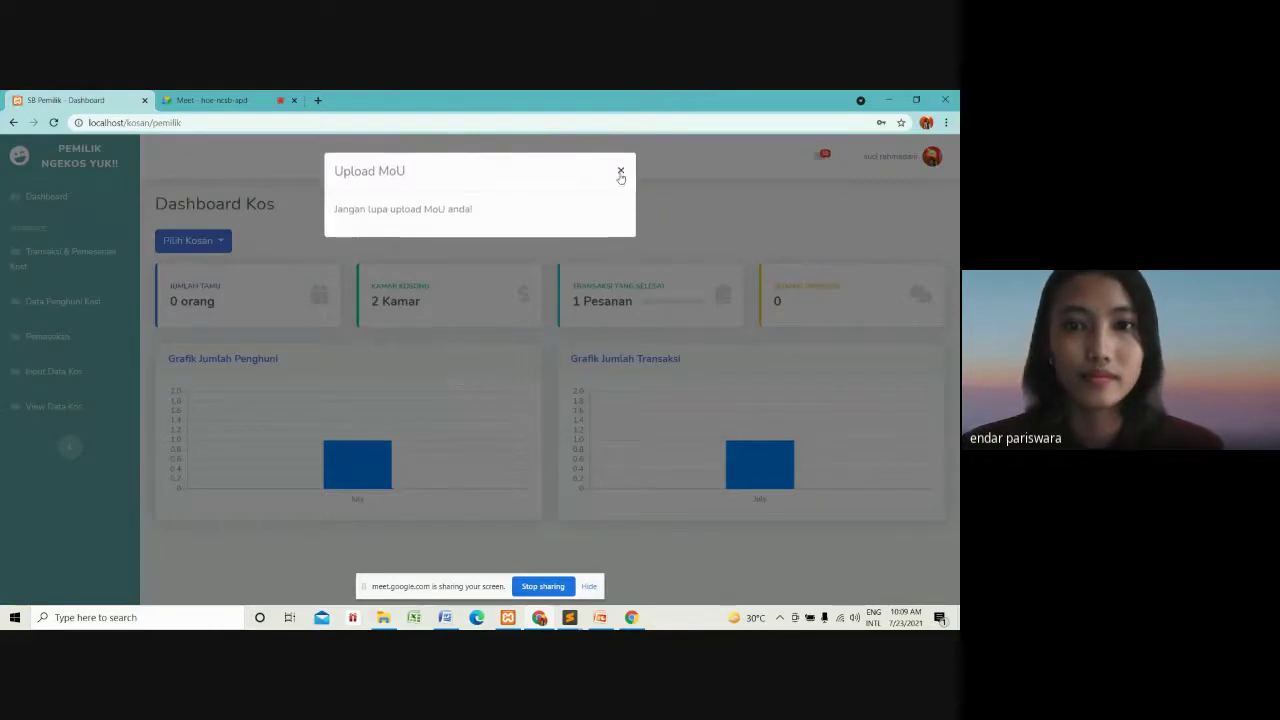
# Dismiss the MoU reminder and list Kosan Mawar's current bookings in Data Pemesanan.
pyautogui.click(621, 171)
pyautogui.click(40, 255)
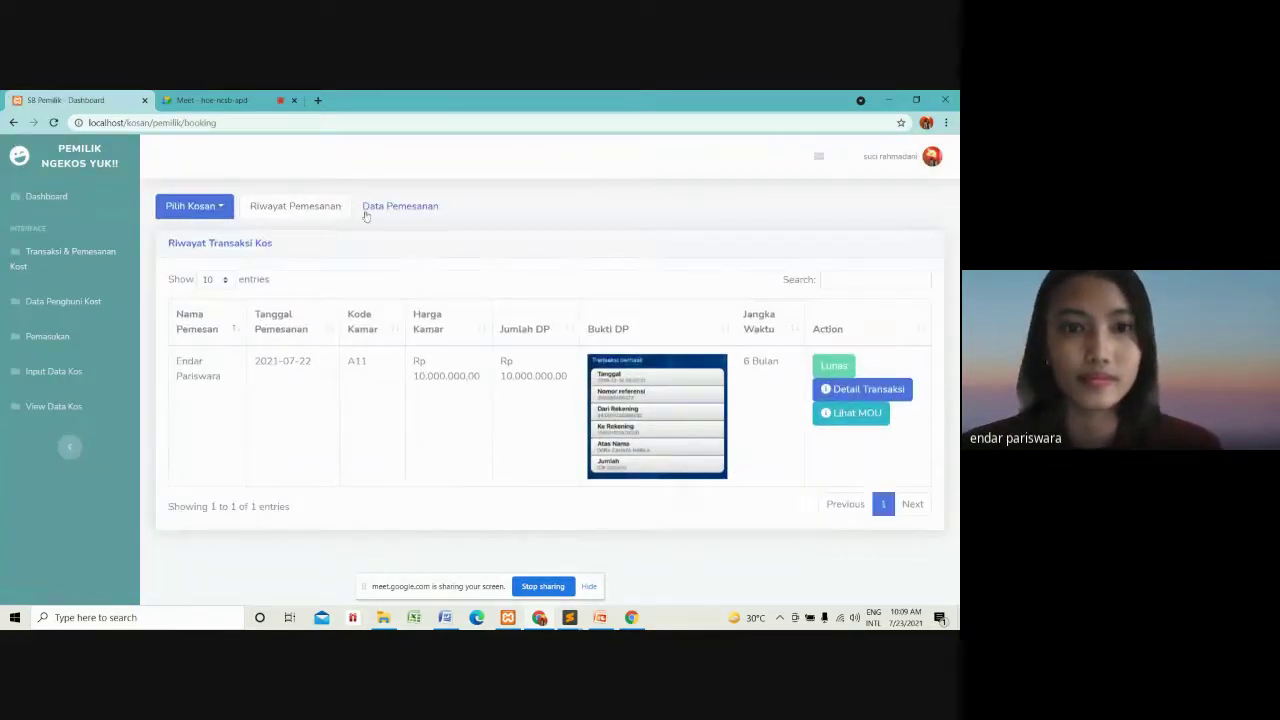
pyautogui.click(366, 212)
pyautogui.click(212, 208)
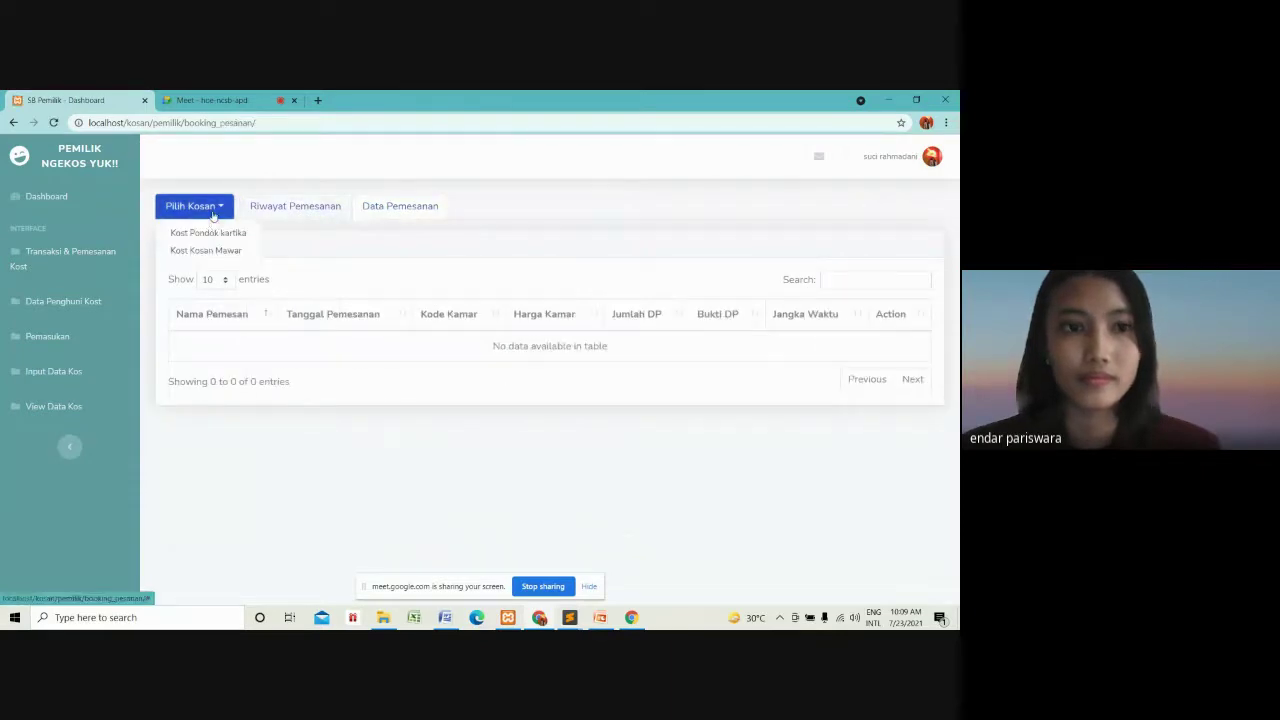
pyautogui.click(211, 252)
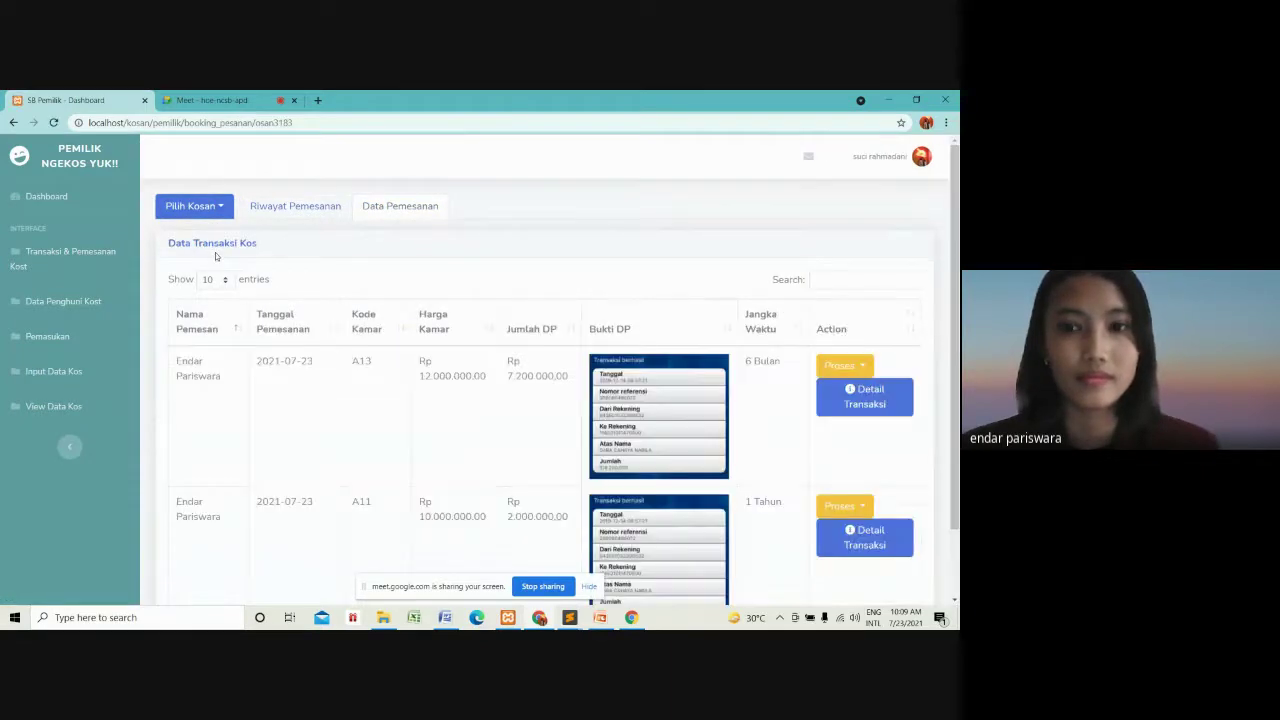
# Set the A11 booking to Proses Pelunasan, then start logging out of the owner account.
pyautogui.scroll(-2, 890, 315)
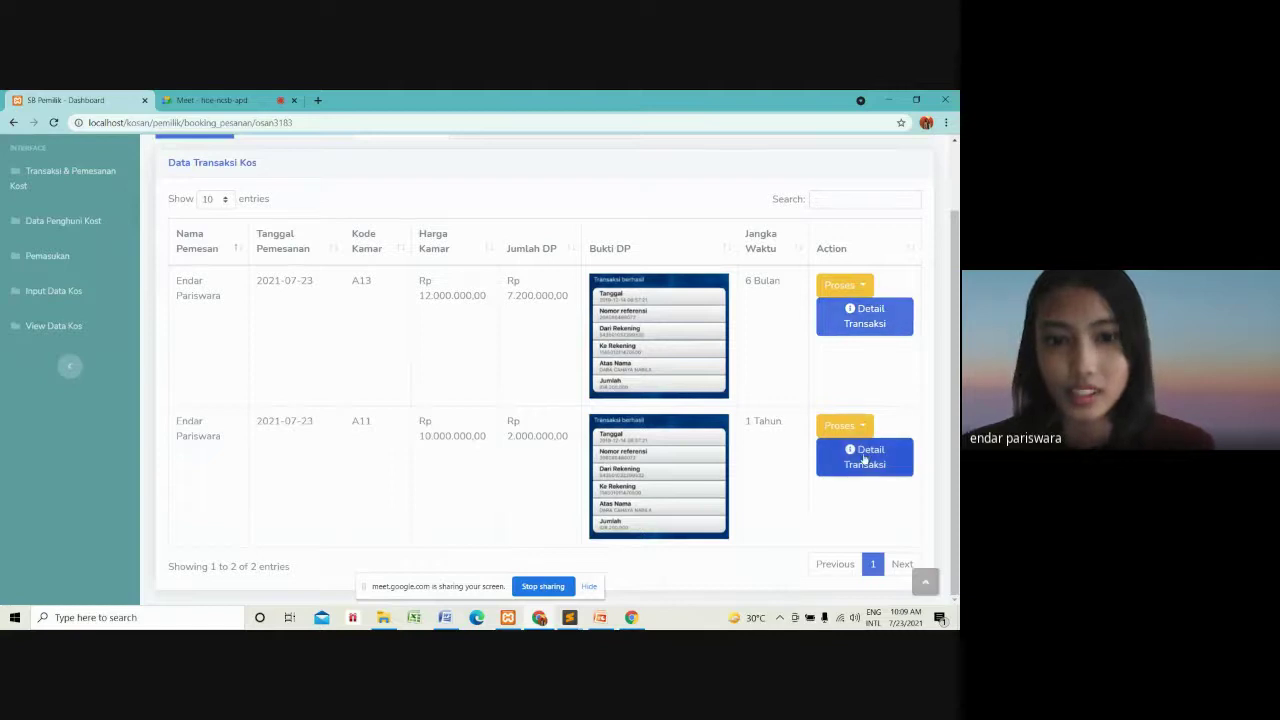
pyautogui.click(868, 430)
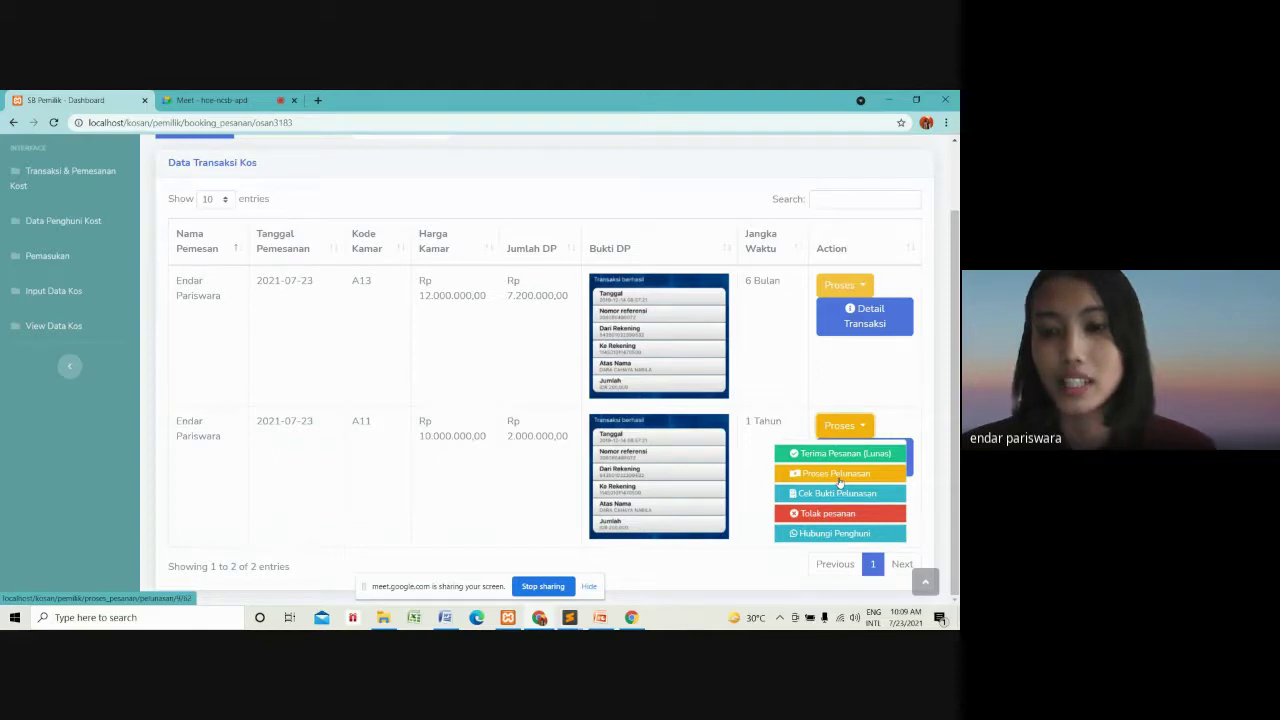
pyautogui.click(840, 478)
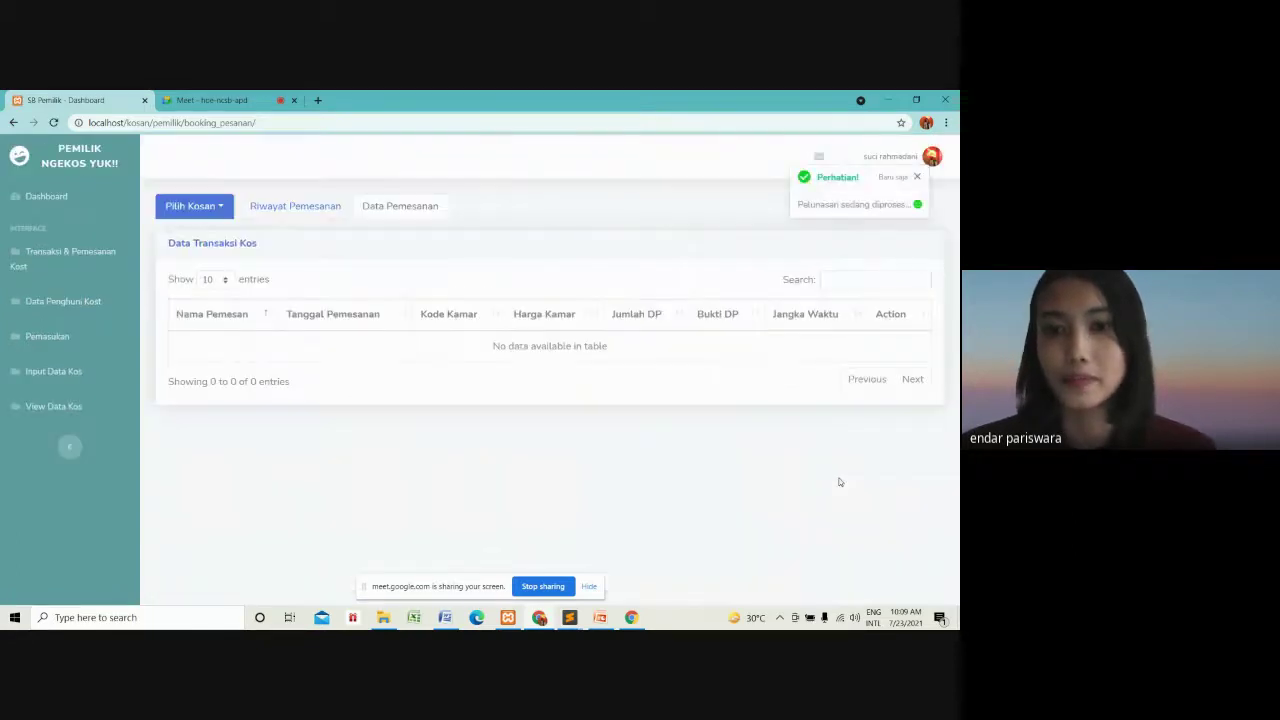
pyautogui.click(933, 163)
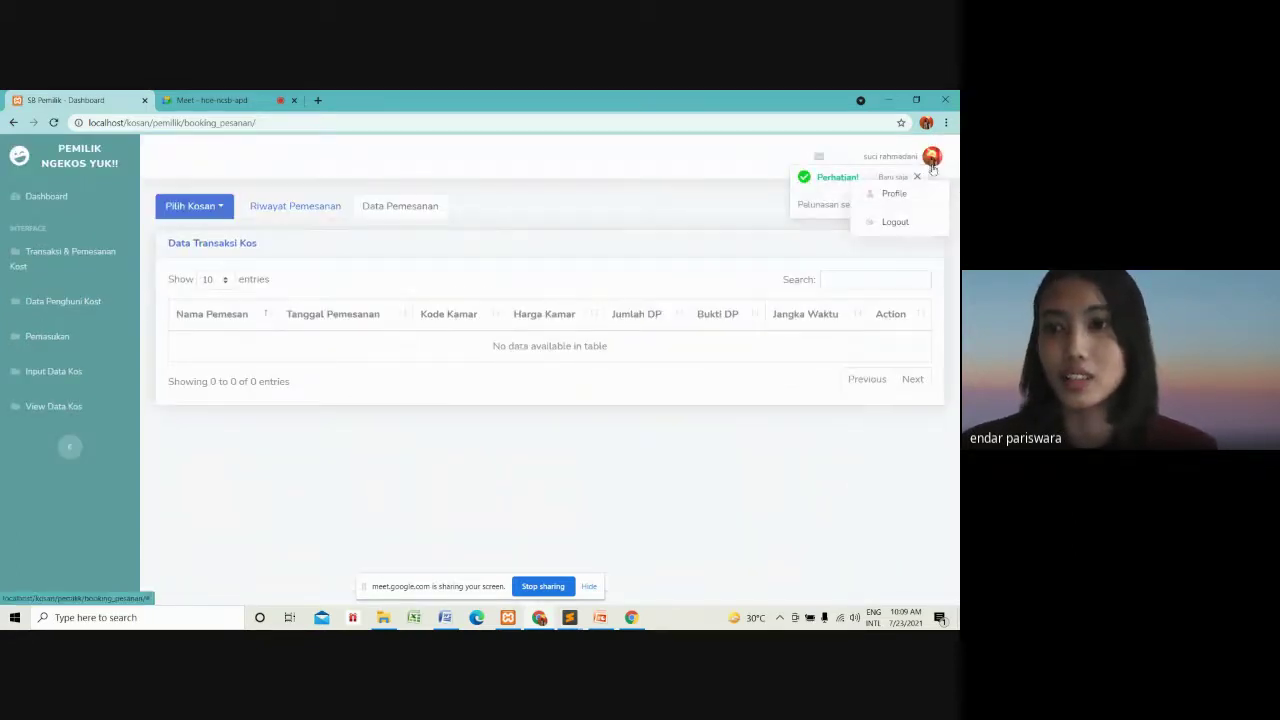
pyautogui.click(895, 222)
# Confirm the owner logout and log in as PENCARI KOS with the saved tenant credentials.
pyautogui.click(590, 250)
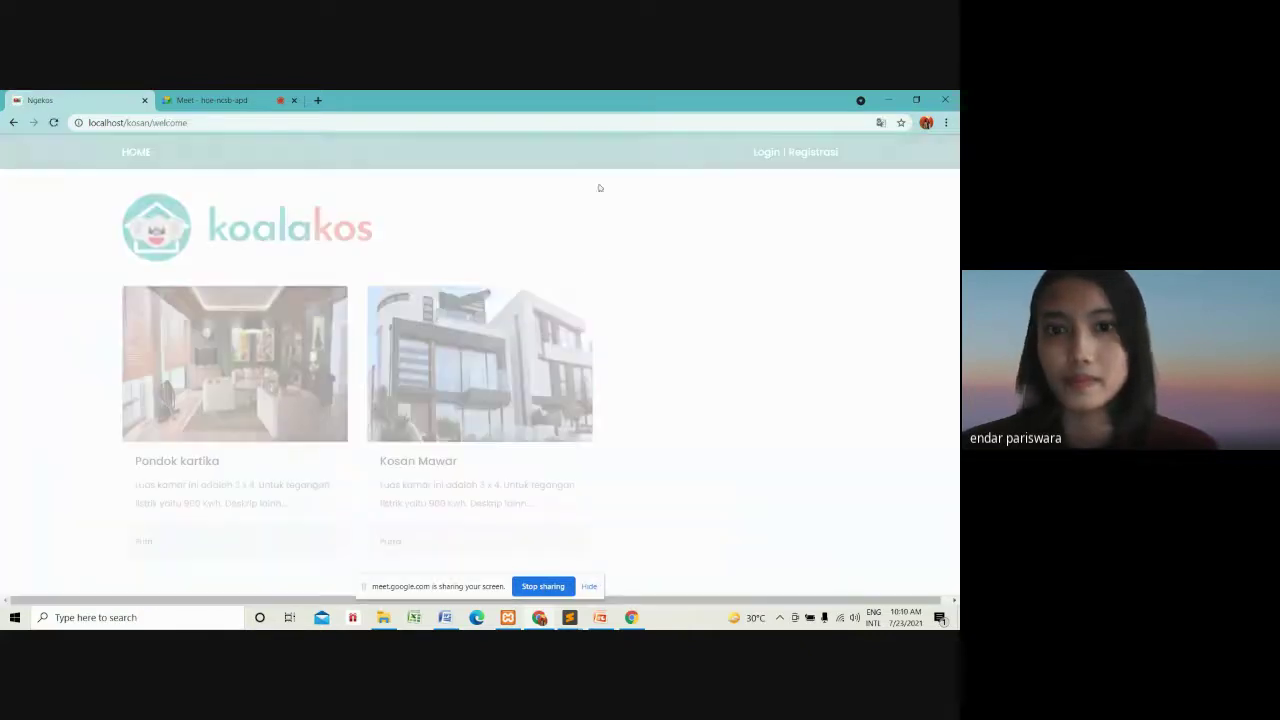
pyautogui.click(776, 158)
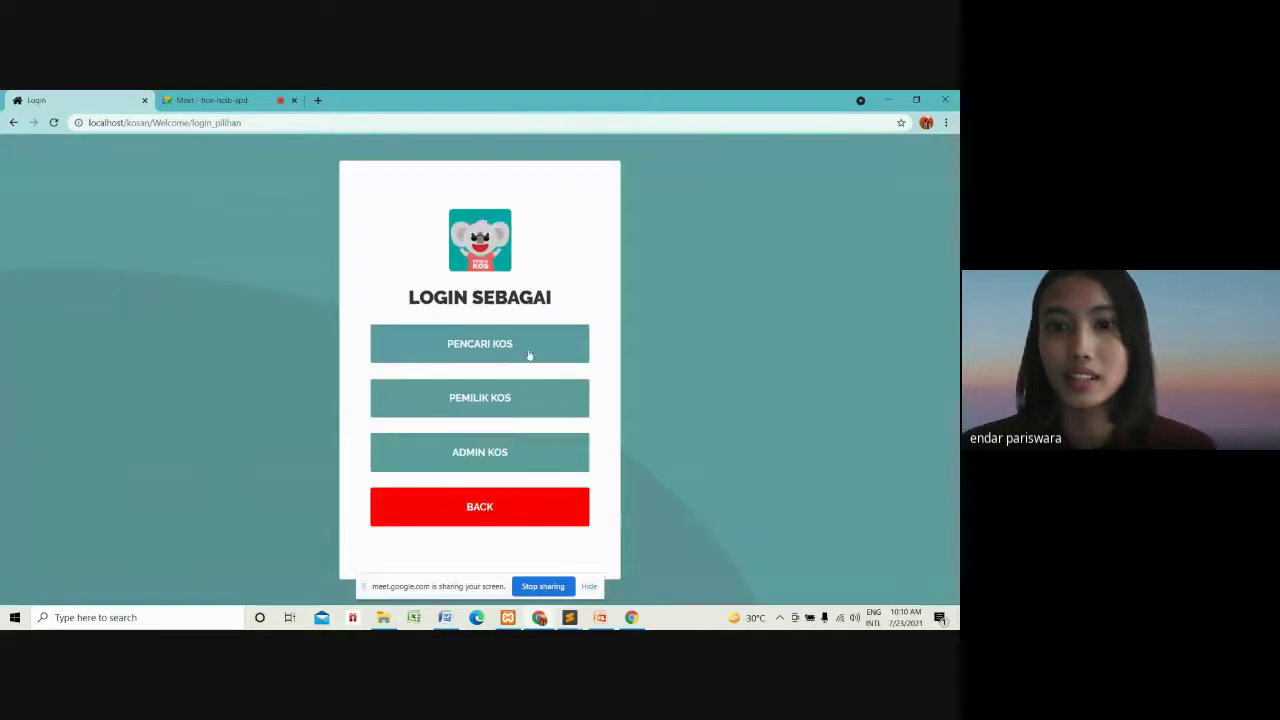
pyautogui.click(514, 345)
pyautogui.click(500, 350)
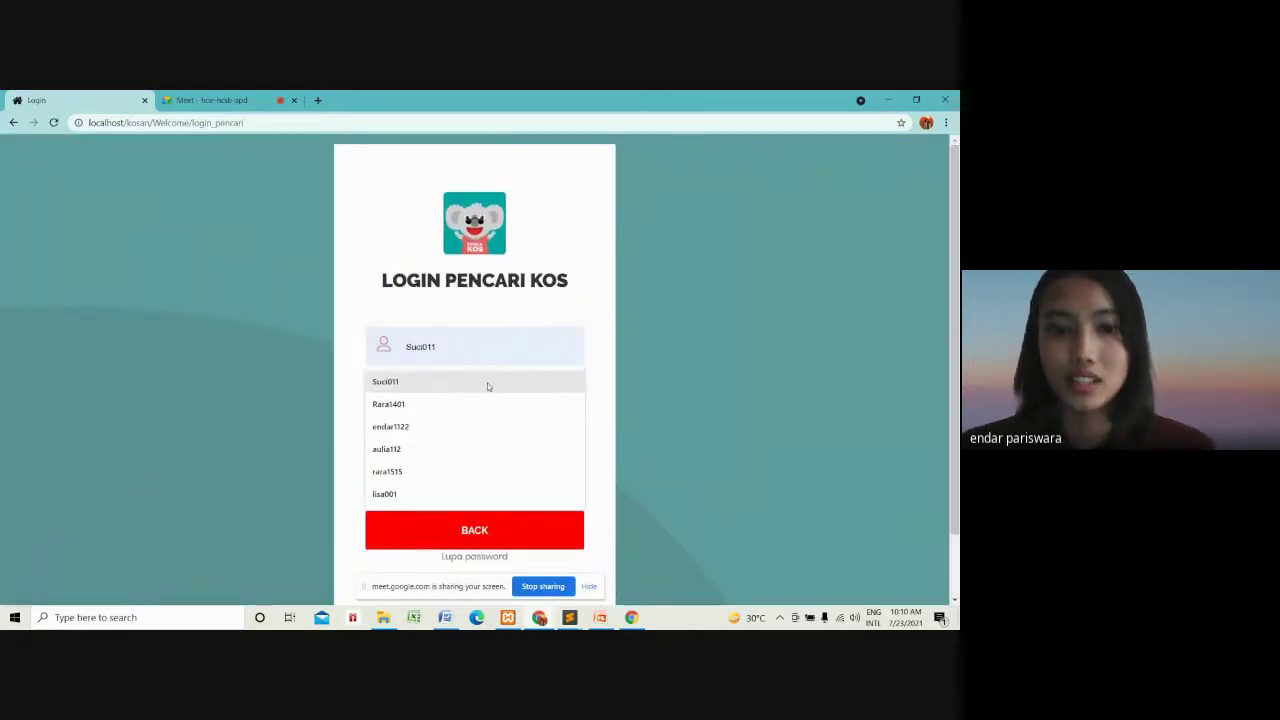
pyautogui.click(486, 401)
pyautogui.click(486, 394)
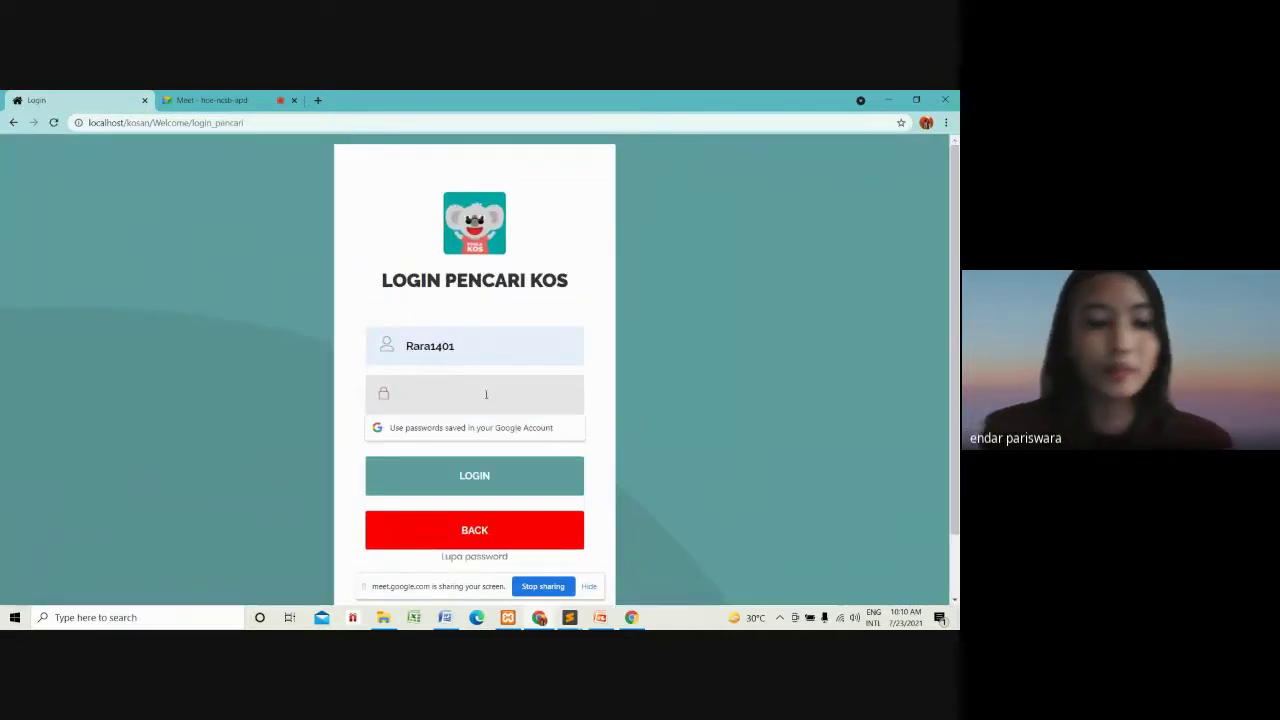
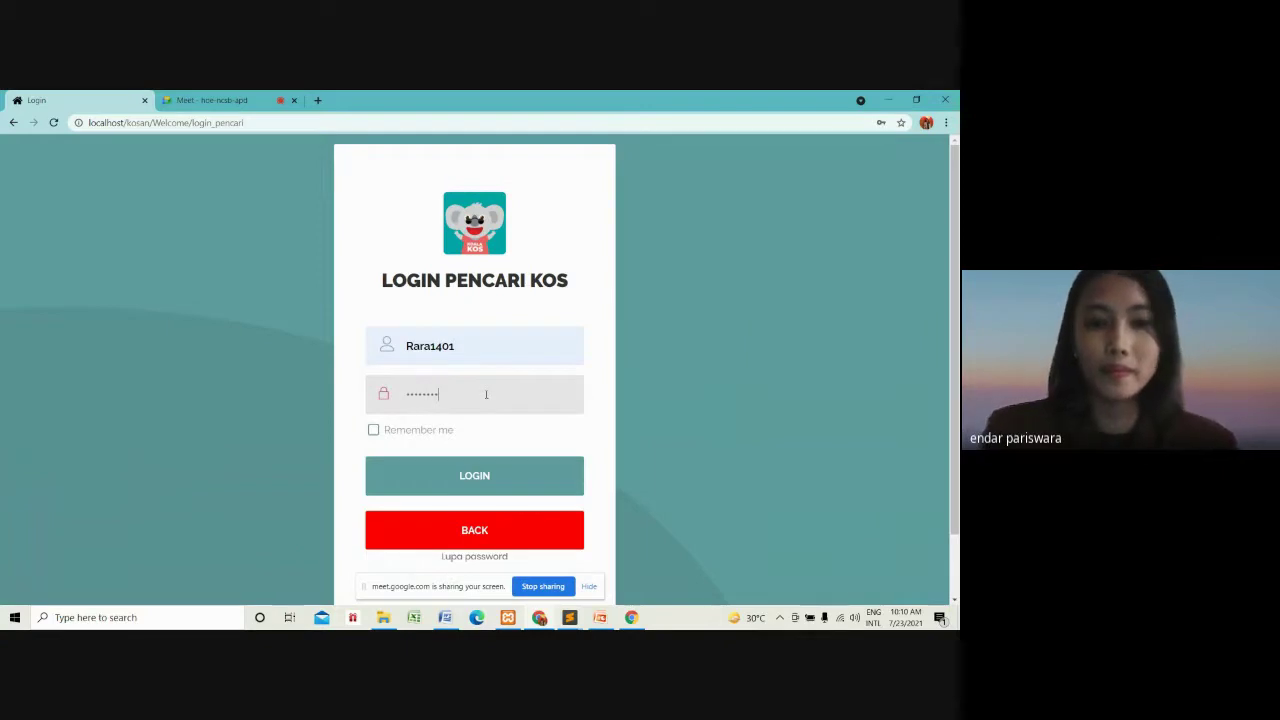
pyautogui.press('Return')
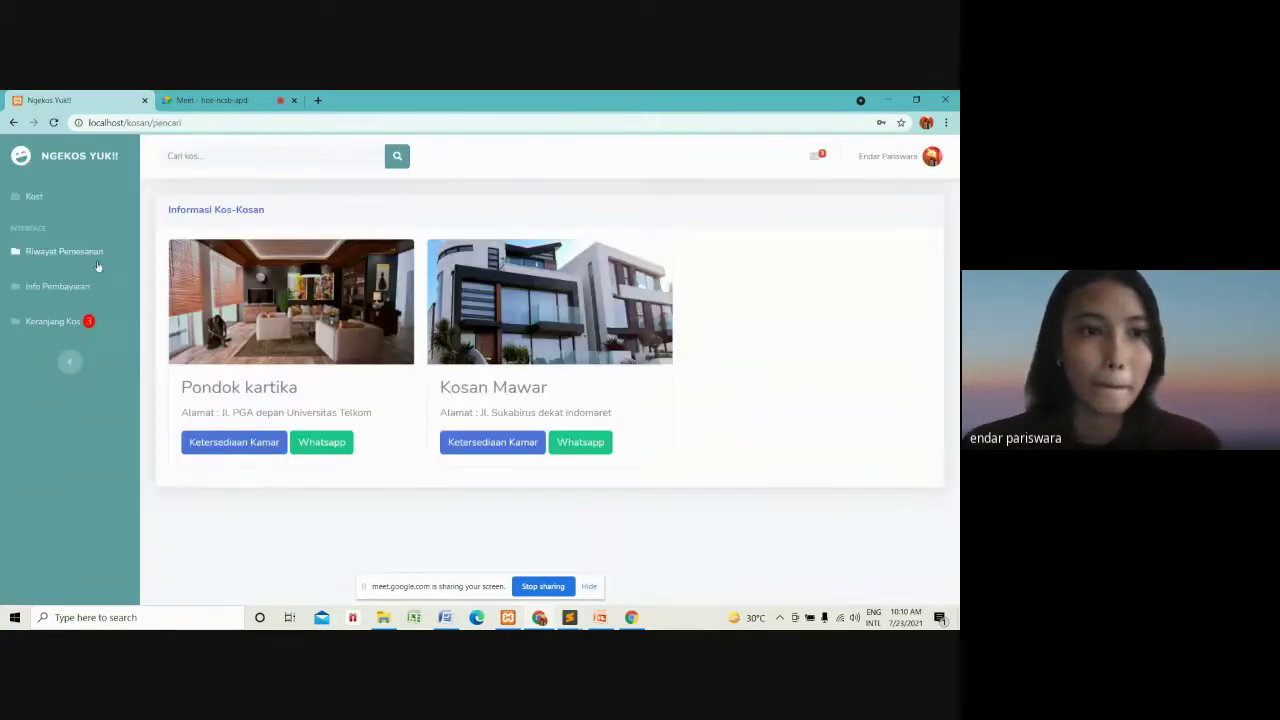
# Download the MoU template for the A11 booking from Info Pembayaran.
pyautogui.click(52, 290)
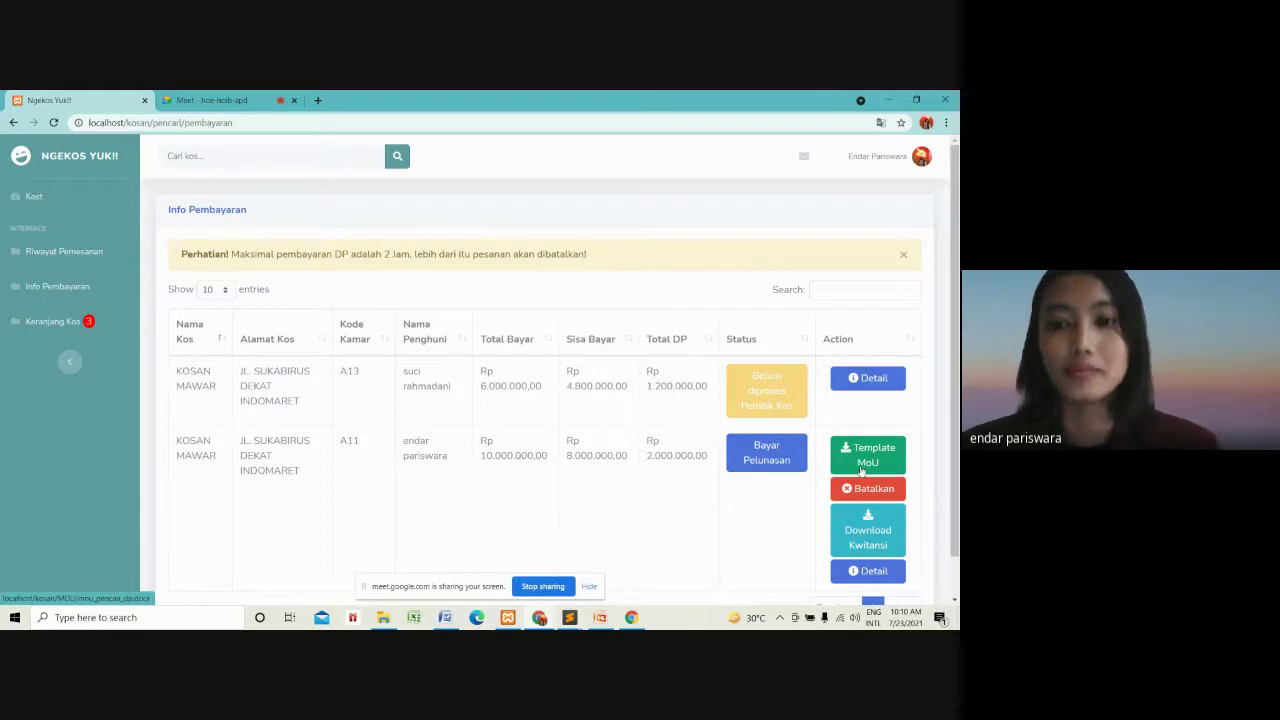
pyautogui.click(861, 470)
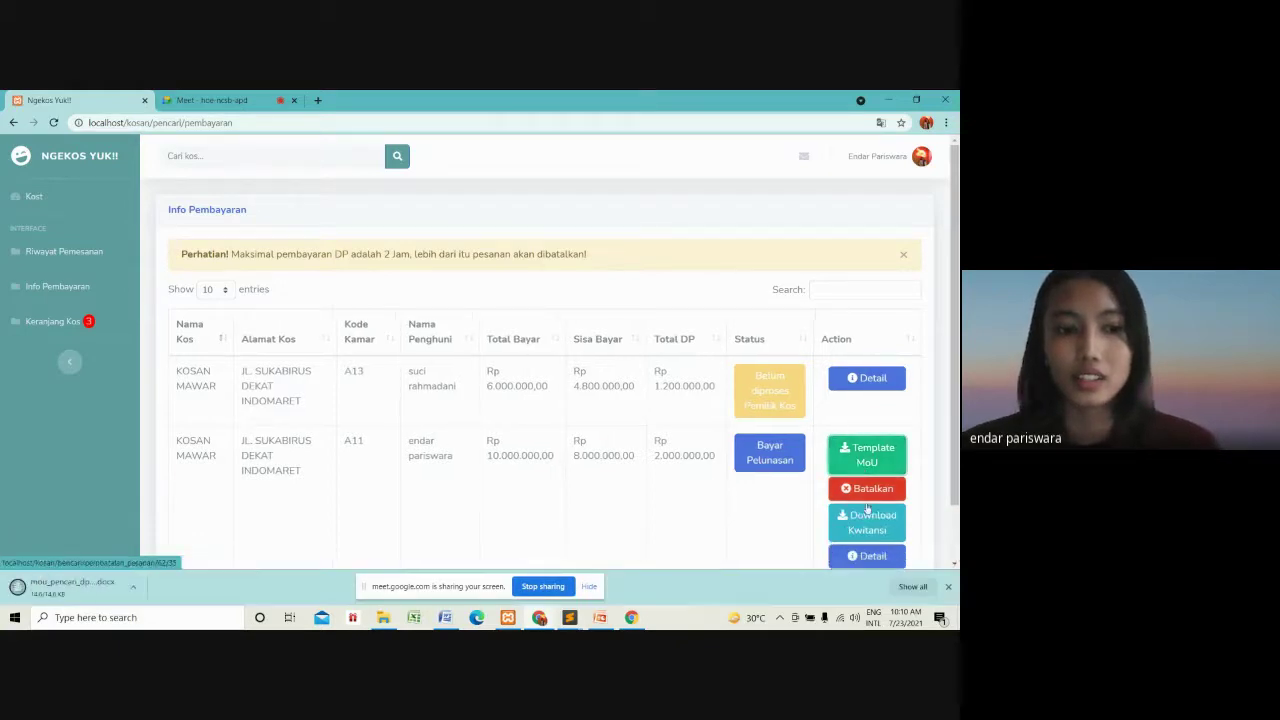
pyautogui.click(949, 588)
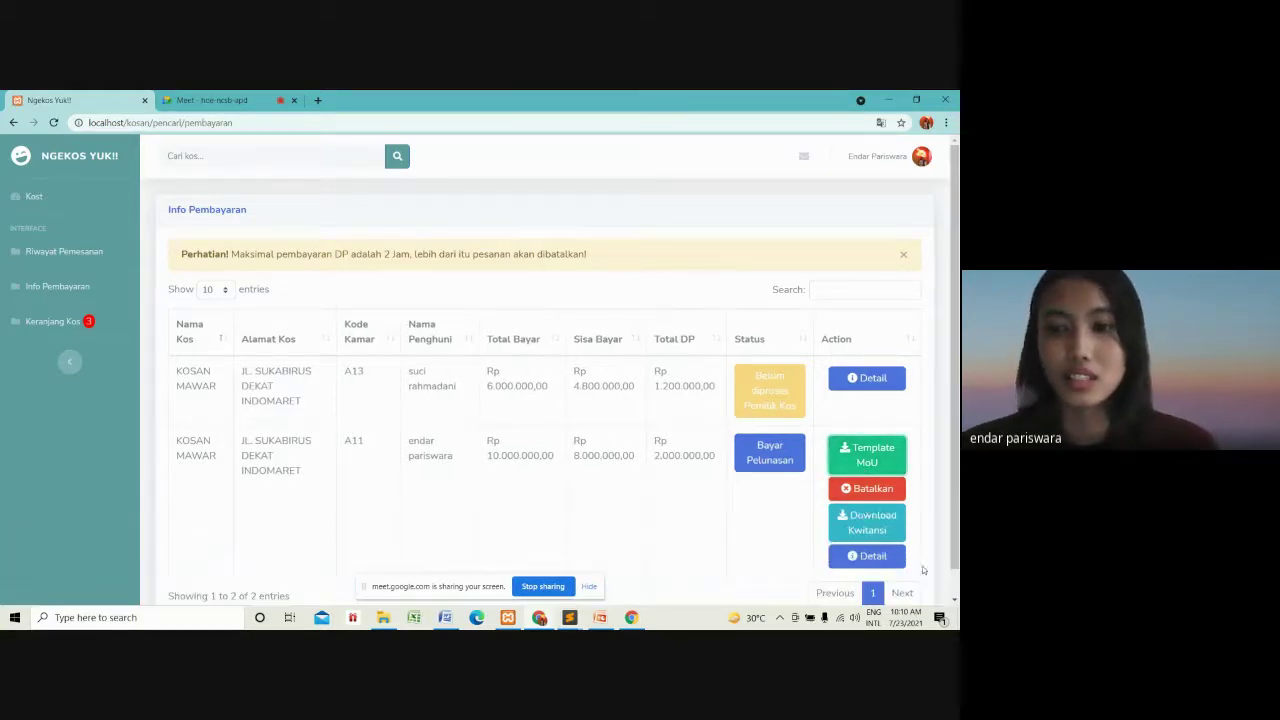
# Open A11's settlement form and attach the downloaded mou_pencari_dp (2) MoU file.
pyautogui.click(768, 462)
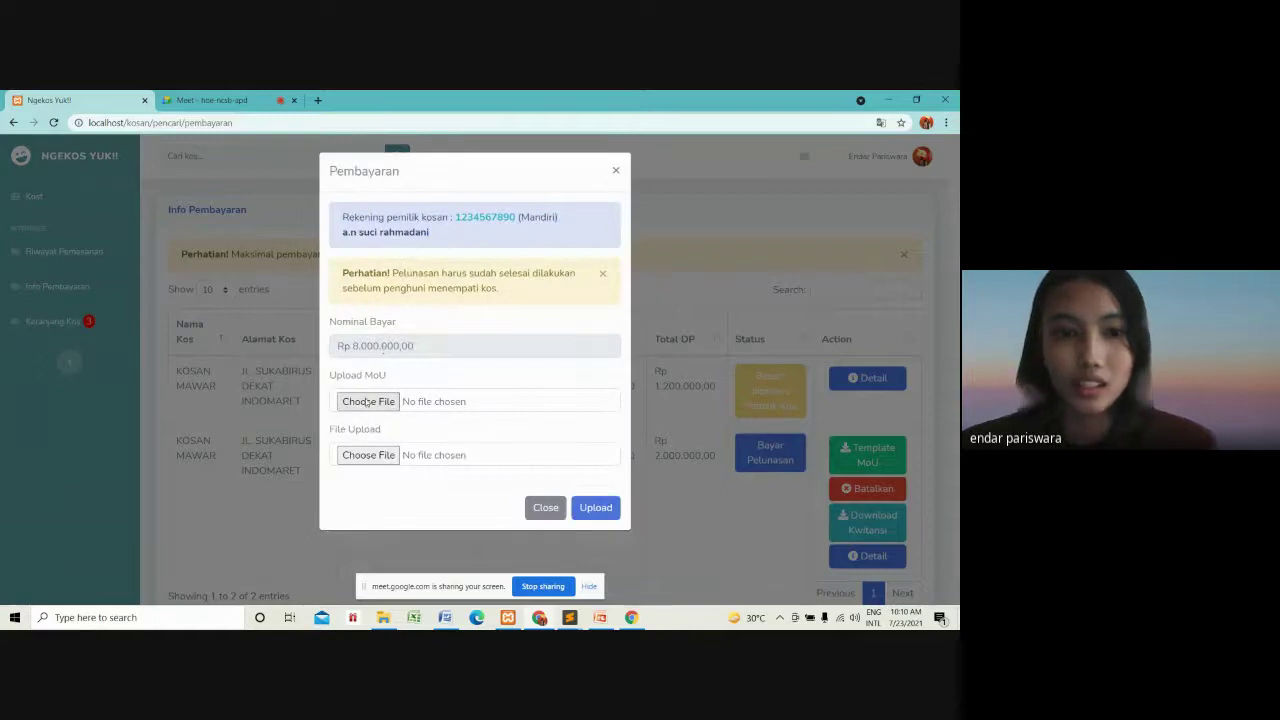
pyautogui.click(368, 403)
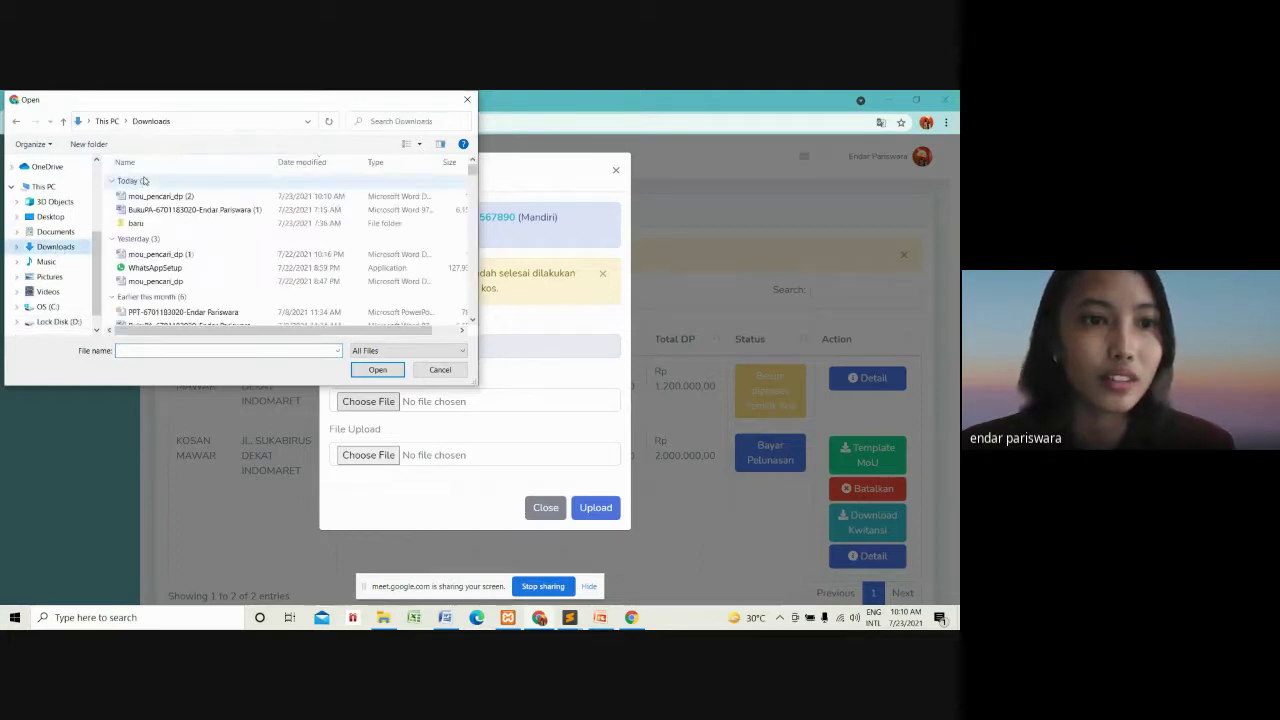
pyautogui.click(145, 197)
pyautogui.click(375, 370)
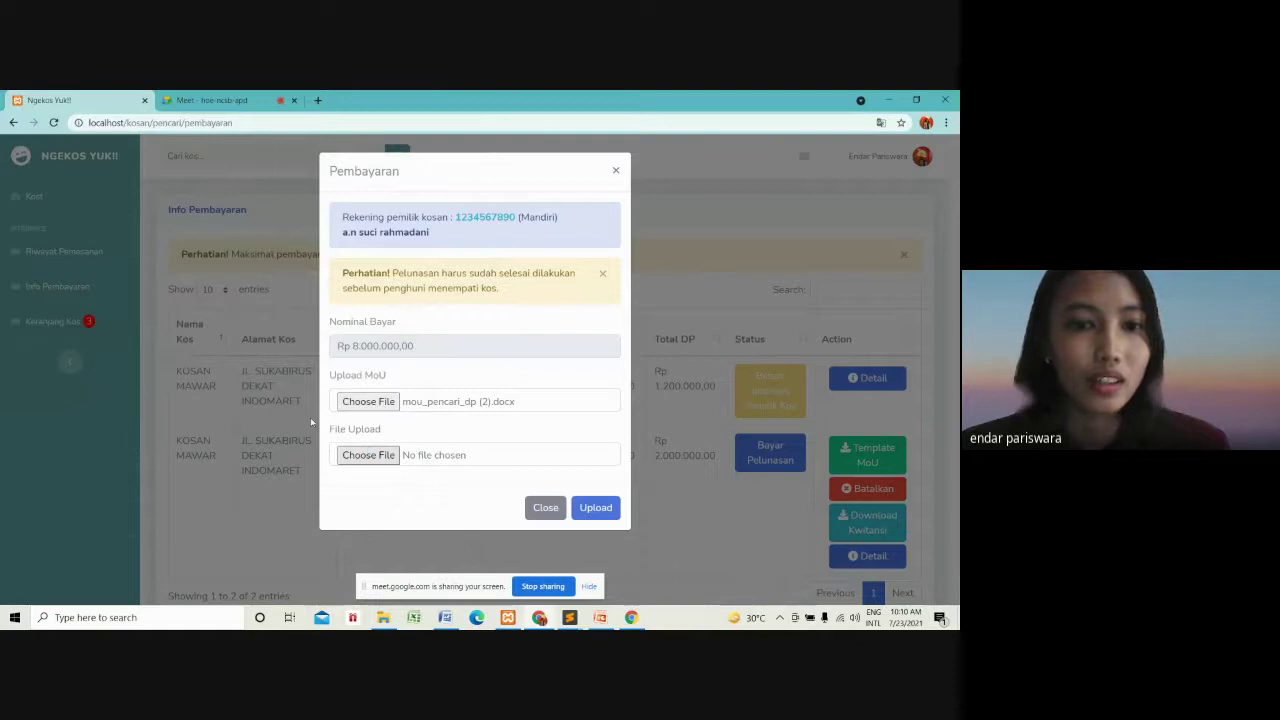
# Attach Capture.PNG from D:\SS rara\Gambar kos as proof and upload the settlement.
pyautogui.click(58, 321)
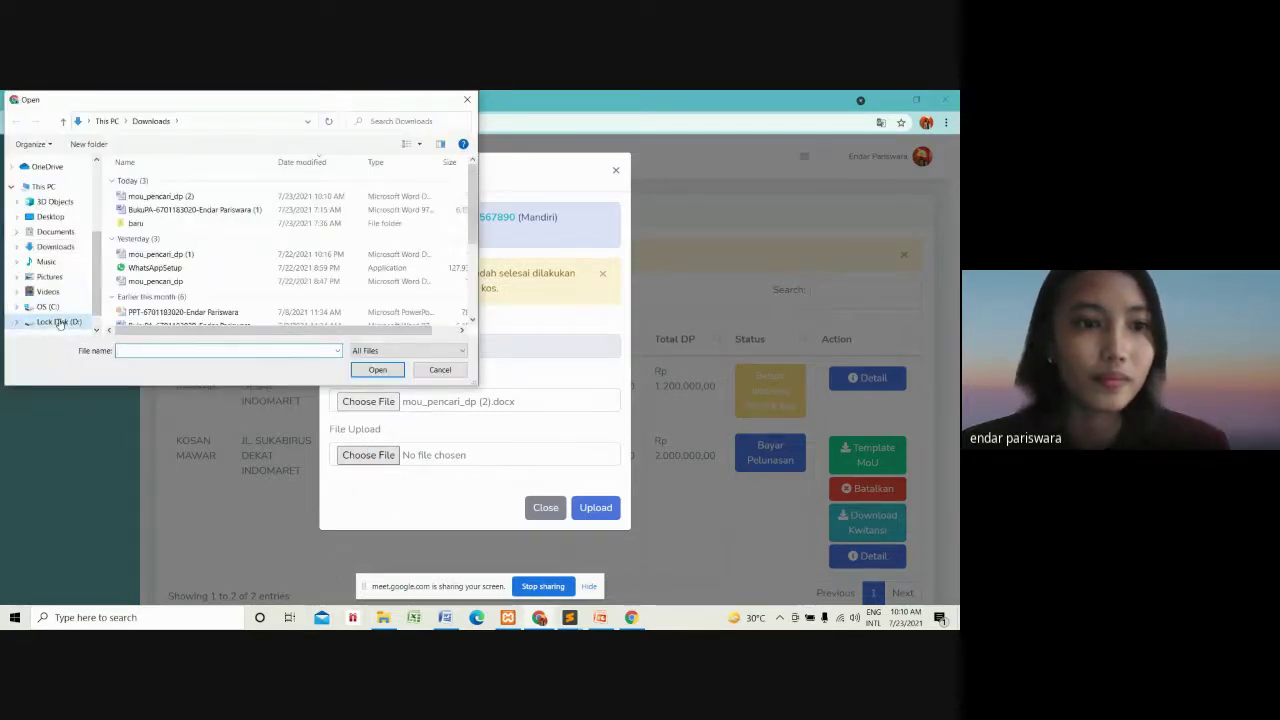
pyautogui.doubleClick(160, 236)
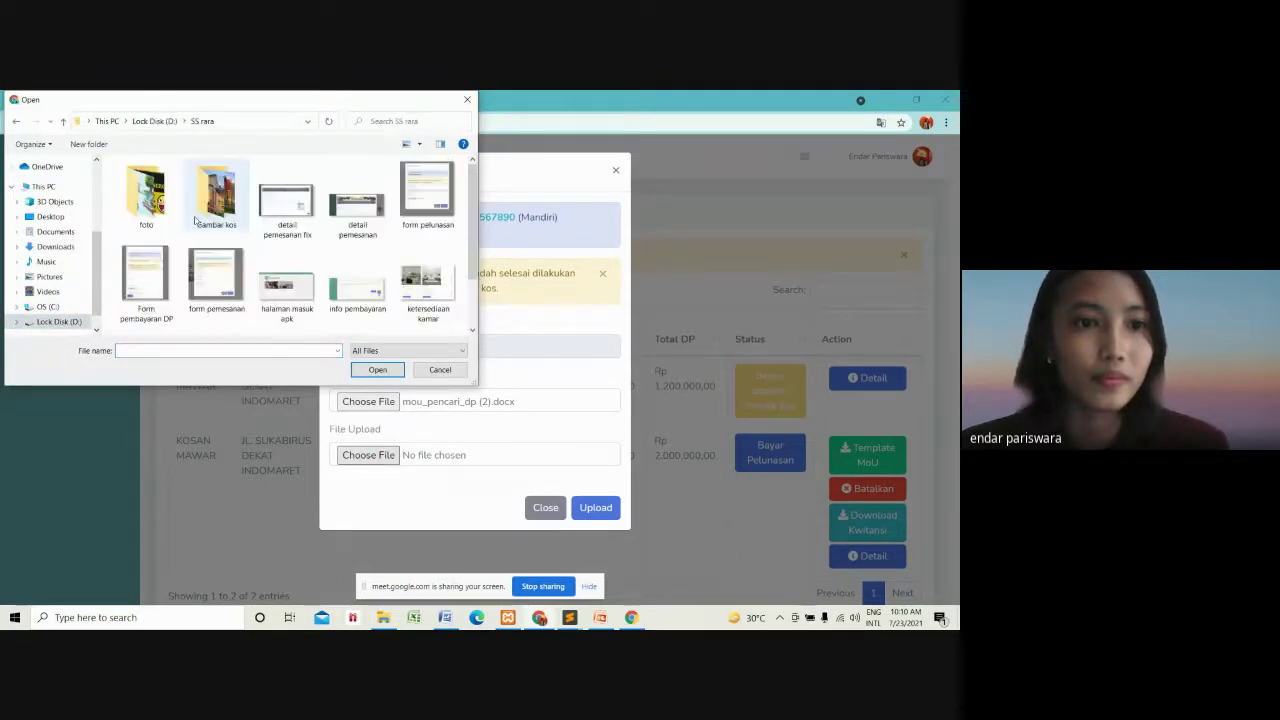
pyautogui.doubleClick(213, 205)
pyautogui.click(146, 195)
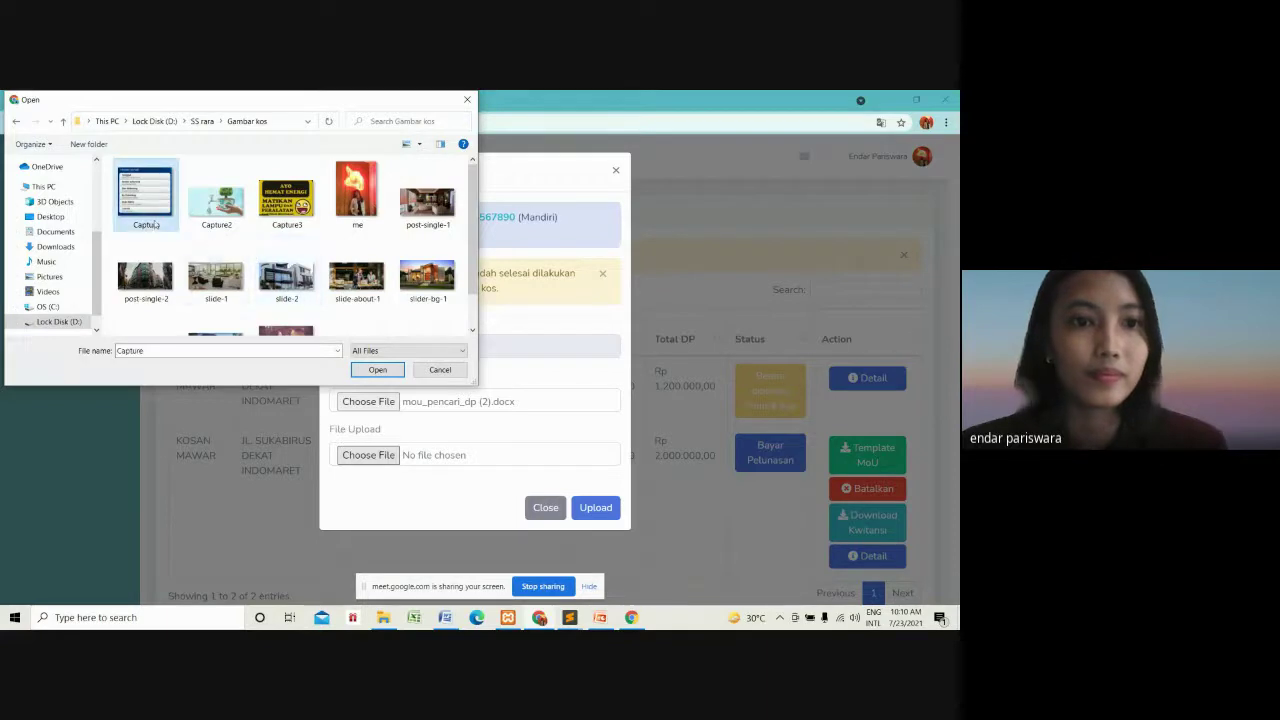
pyautogui.click(377, 369)
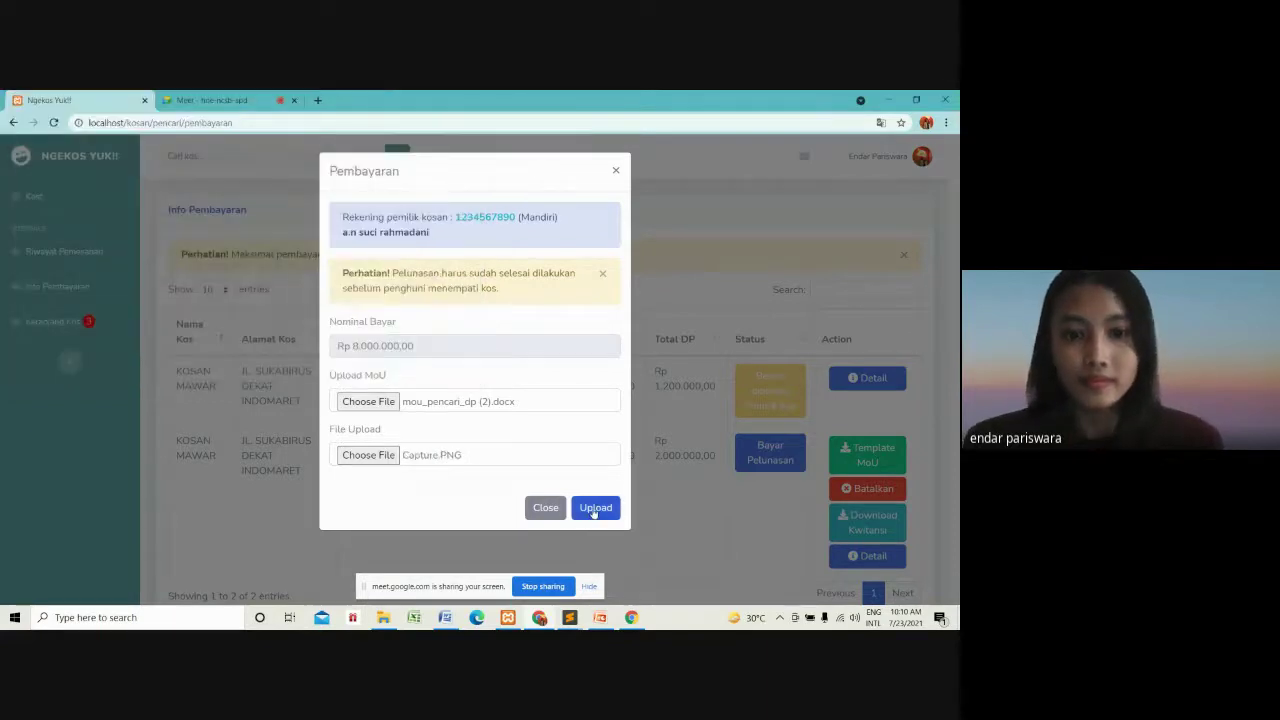
pyautogui.click(592, 508)
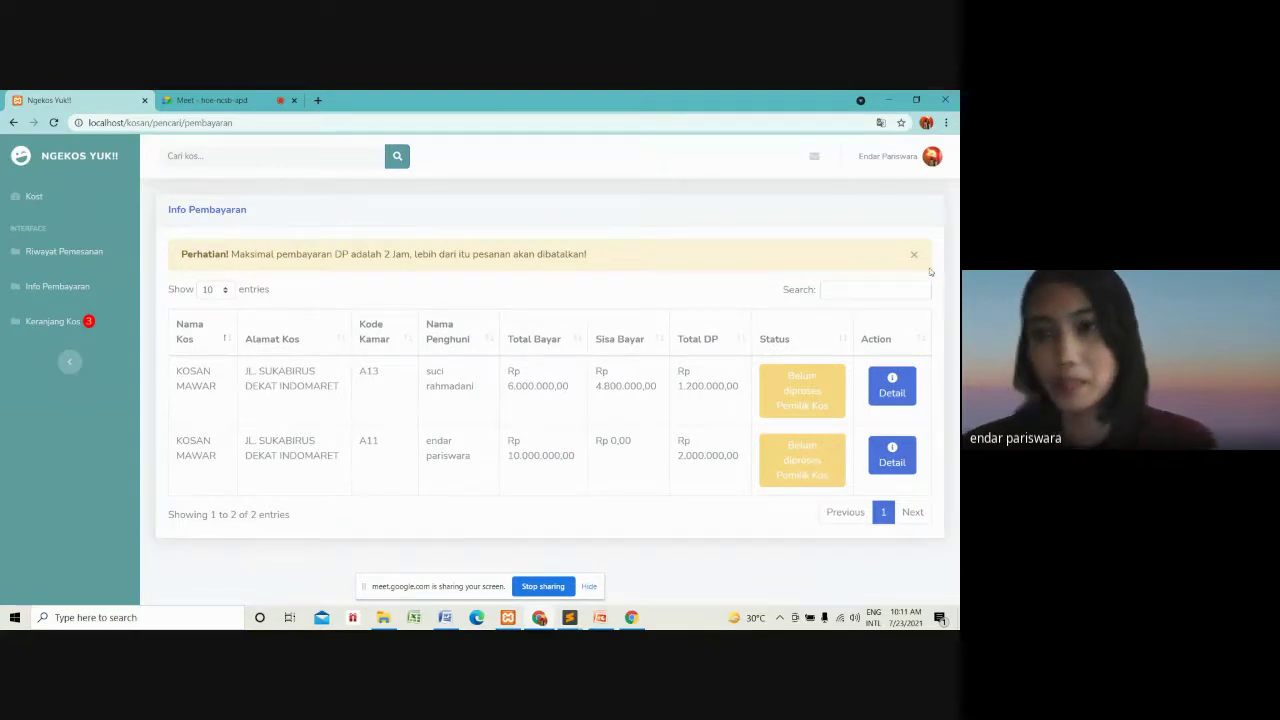
# Log out of the tenant account.
pyautogui.click(934, 160)
pyautogui.click(894, 224)
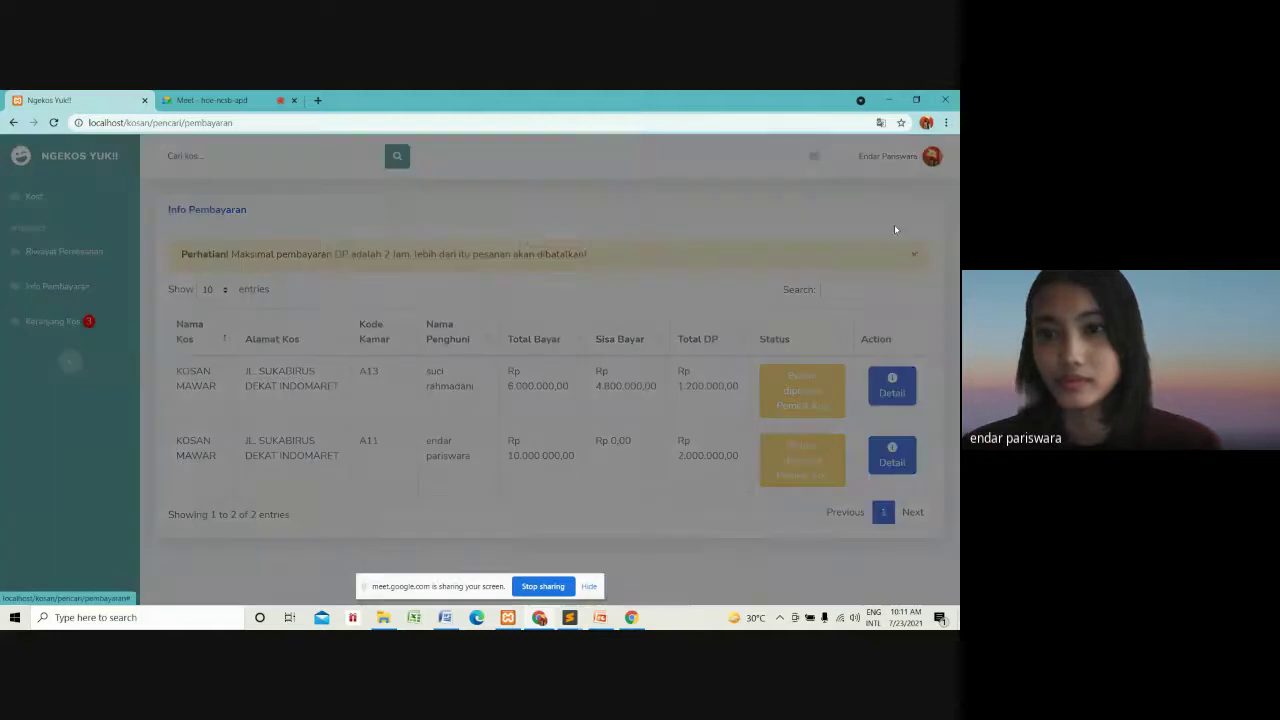
pyautogui.click(586, 249)
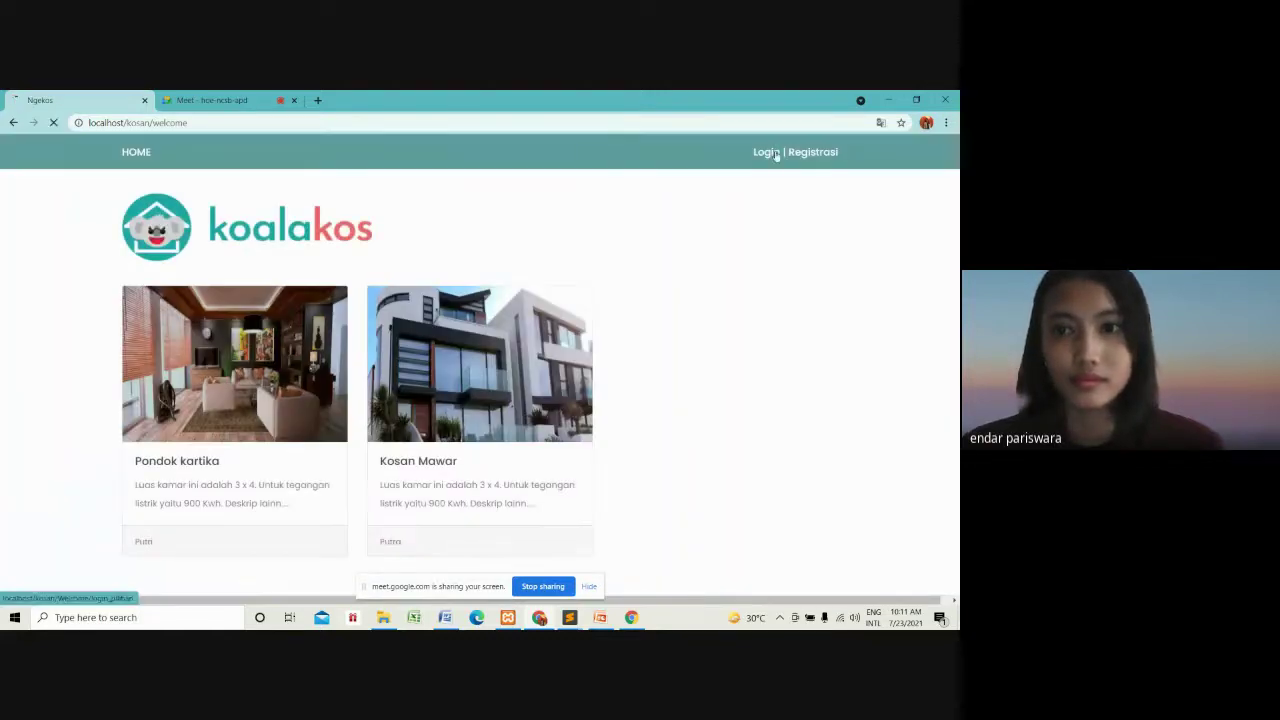
# Log in as Pemilik Kos with the saved owner username and password.
pyautogui.click(766, 152)
pyautogui.click(523, 397)
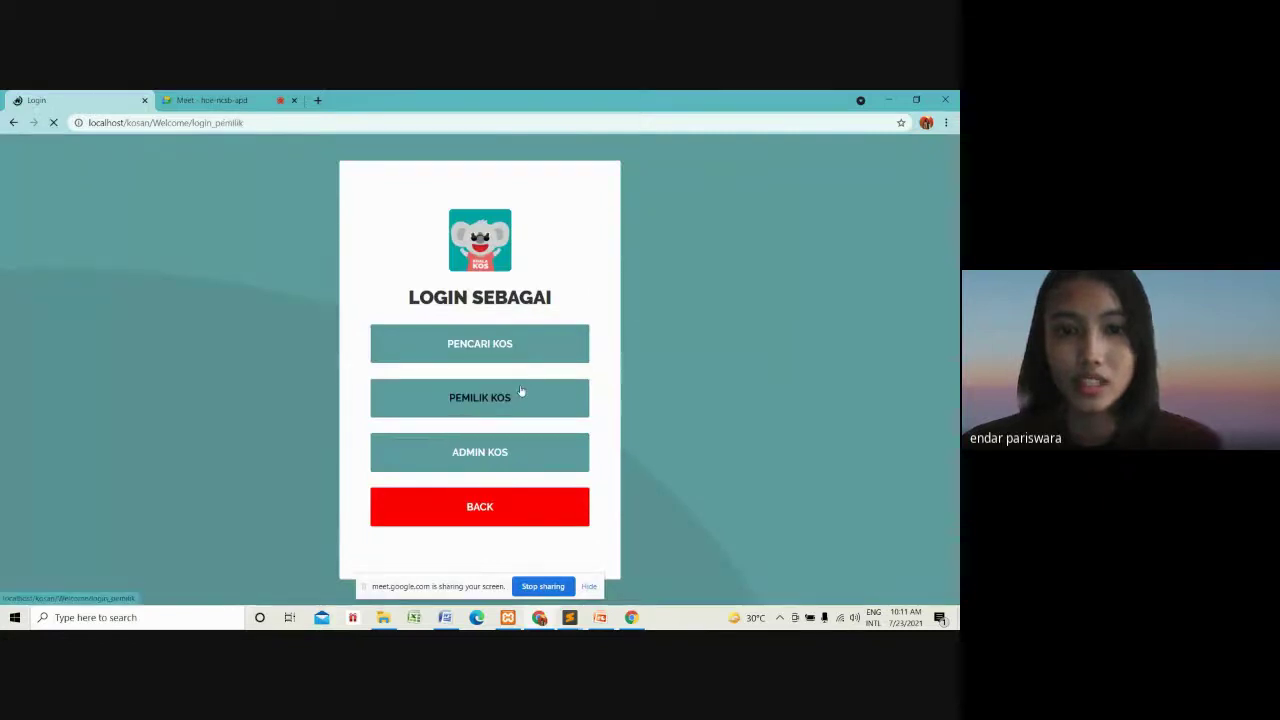
pyautogui.click(508, 345)
pyautogui.click(480, 381)
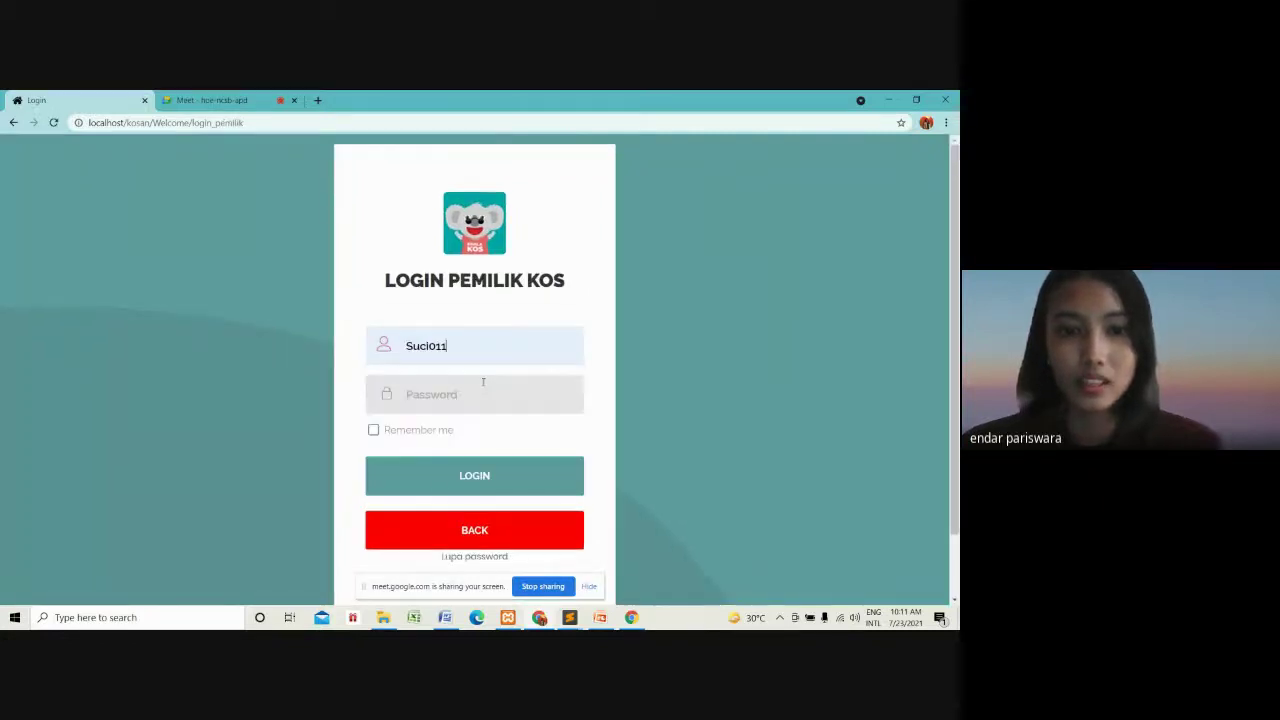
pyautogui.click(488, 378)
pyautogui.write('********')
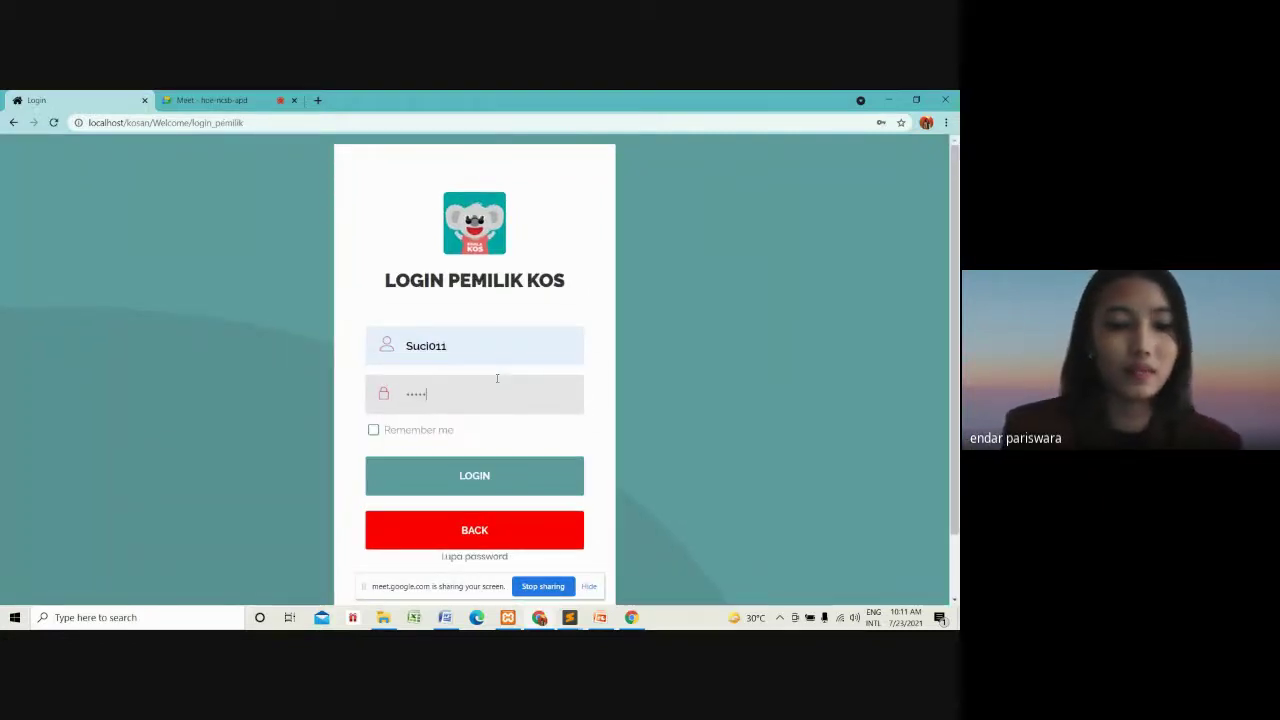
pyautogui.press('Return')
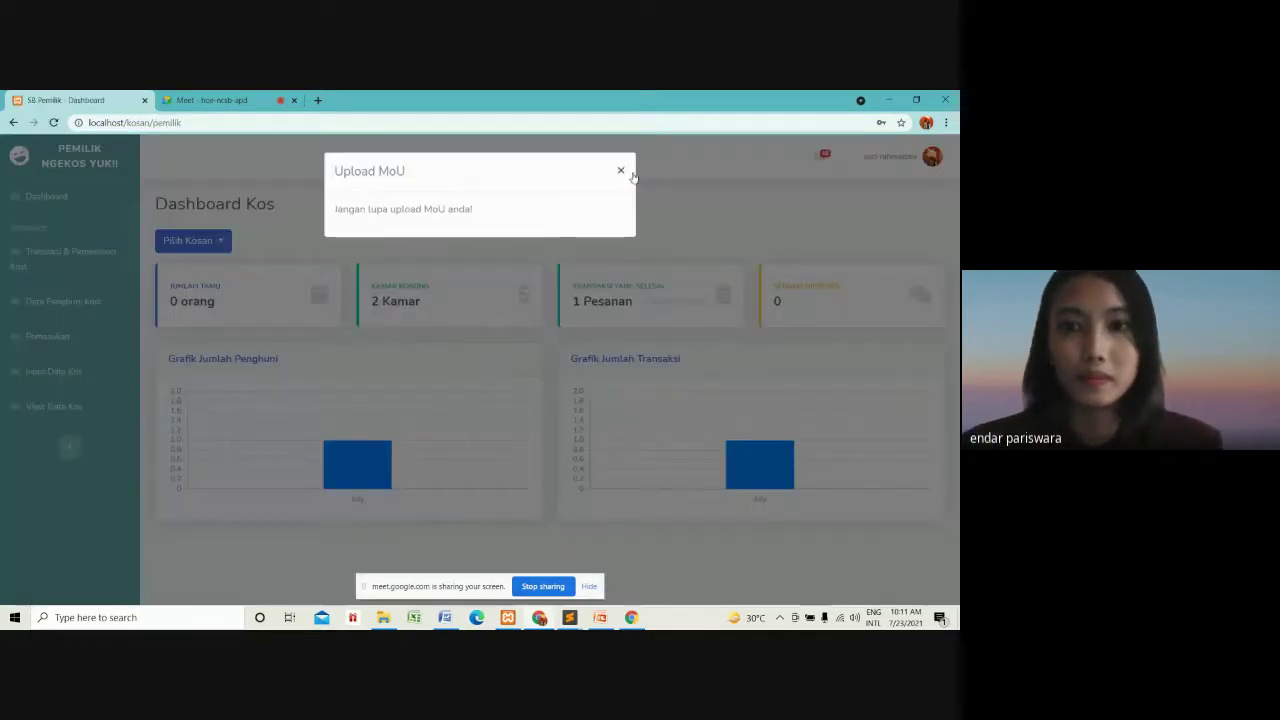
# Dismiss the Upload MoU prompt and list Kosan Mawar's bookings in Data Pemesanan.
pyautogui.click(621, 171)
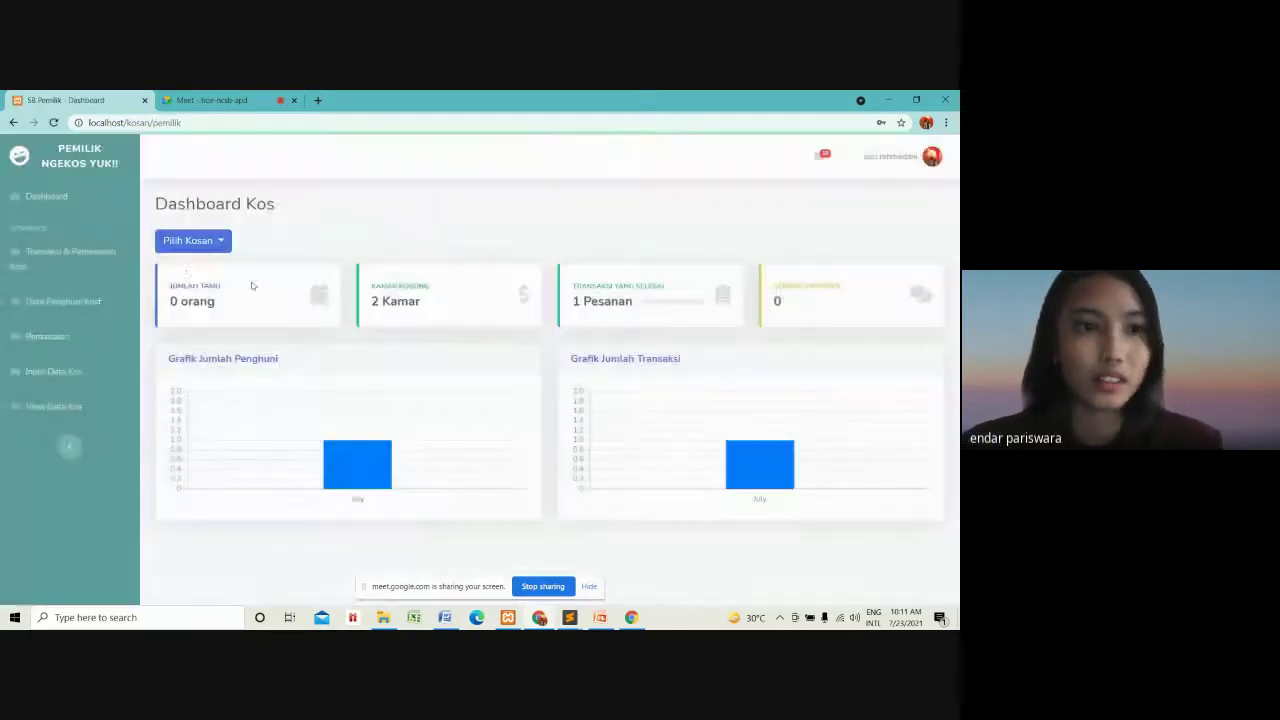
pyautogui.click(110, 258)
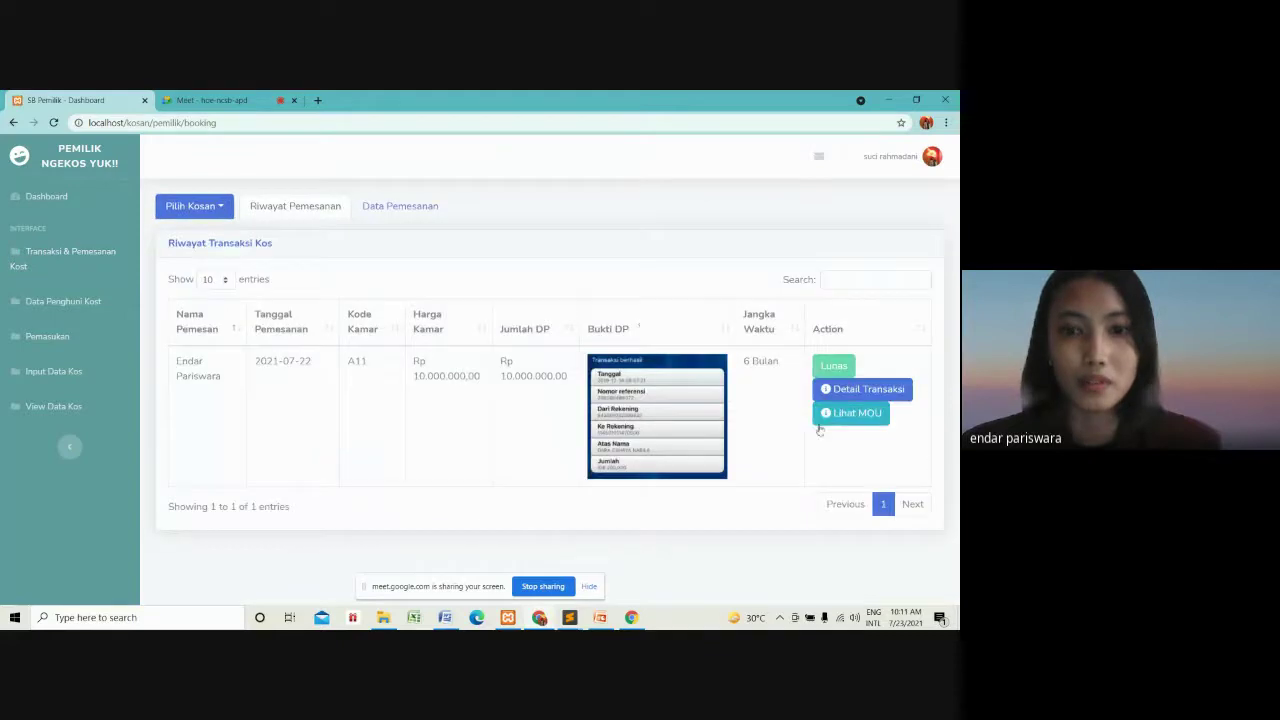
pyautogui.click(395, 210)
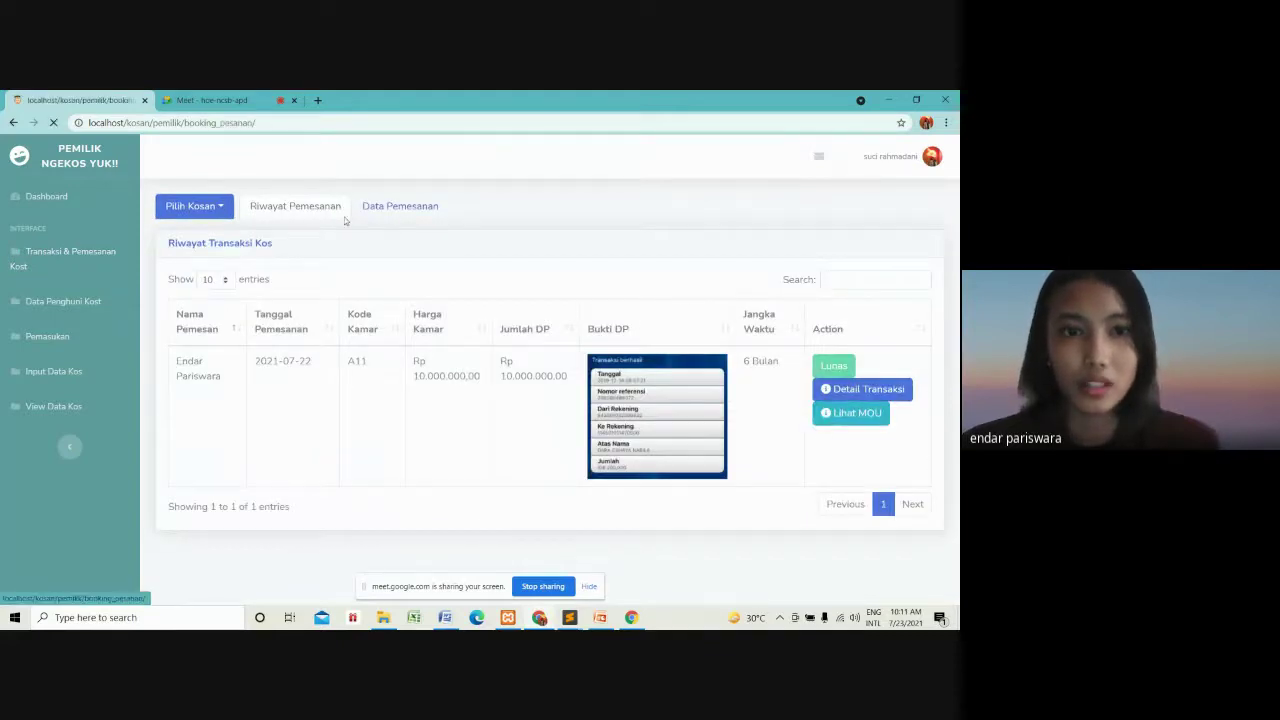
pyautogui.click(196, 206)
pyautogui.click(205, 250)
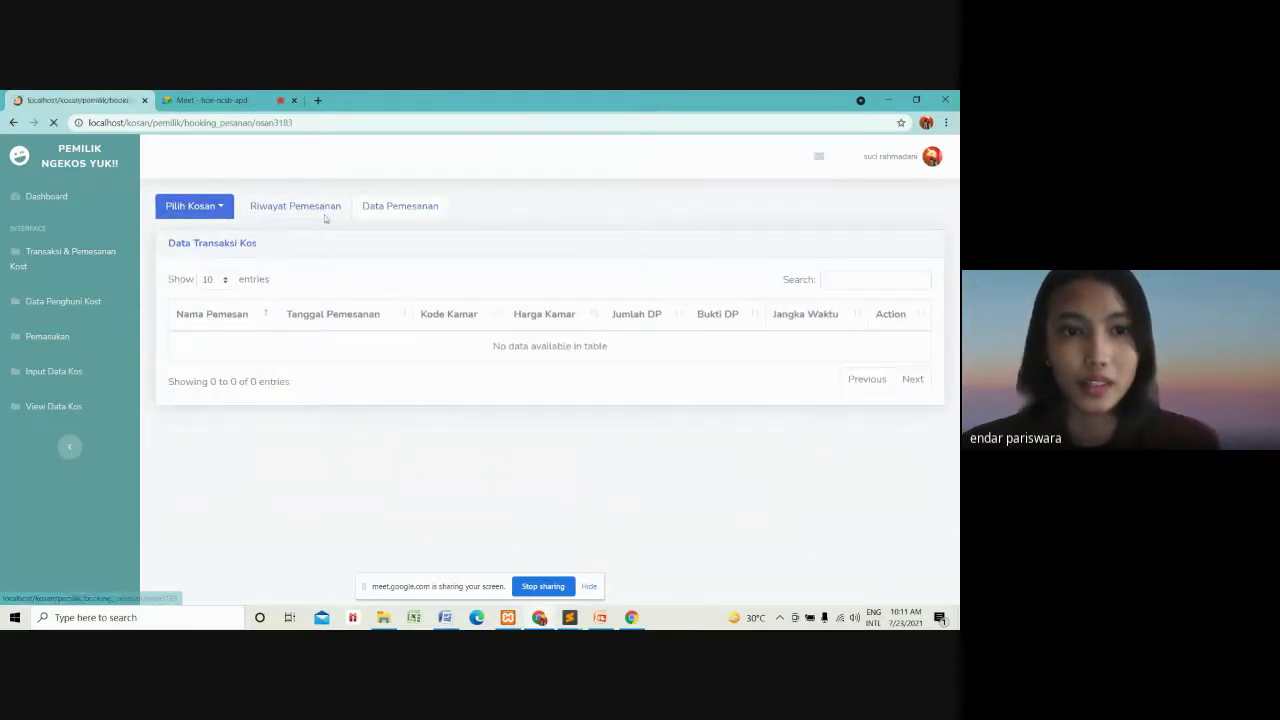
# Accept the A11 booking with Terima Pesanan (Lunas), then start logging out.
pyautogui.scroll(-1, 952, 497)
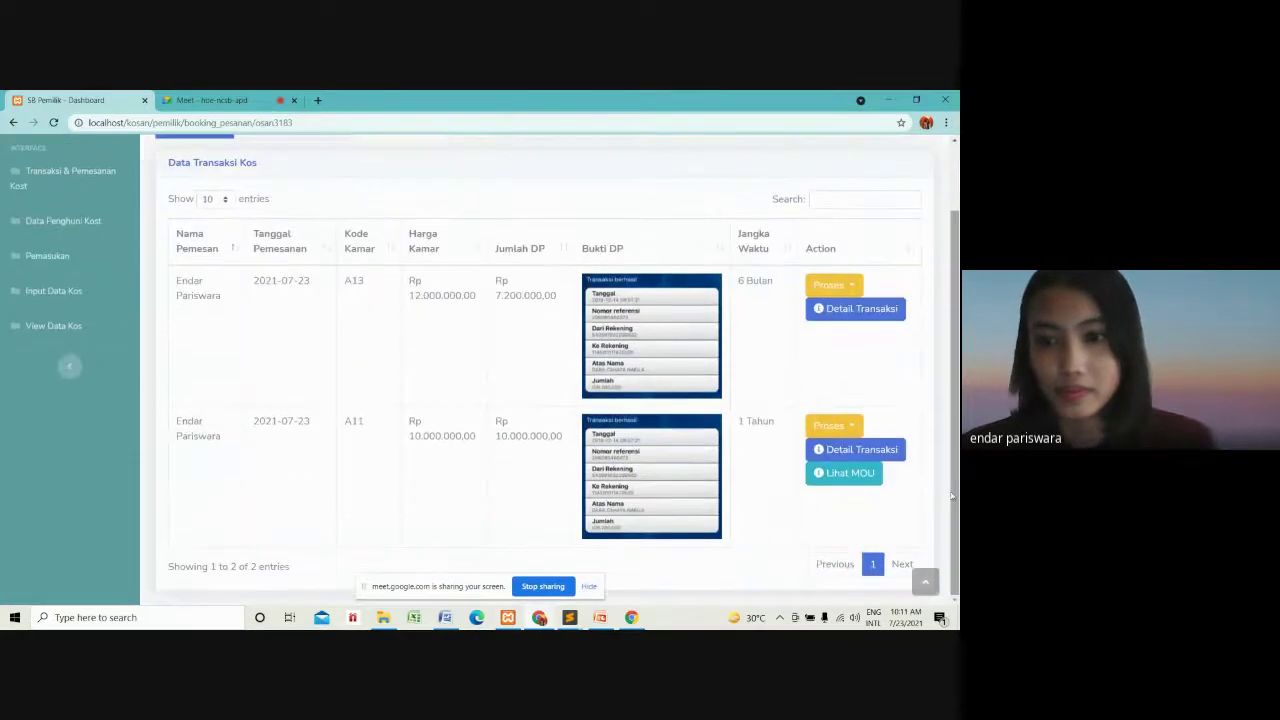
pyautogui.click(835, 425)
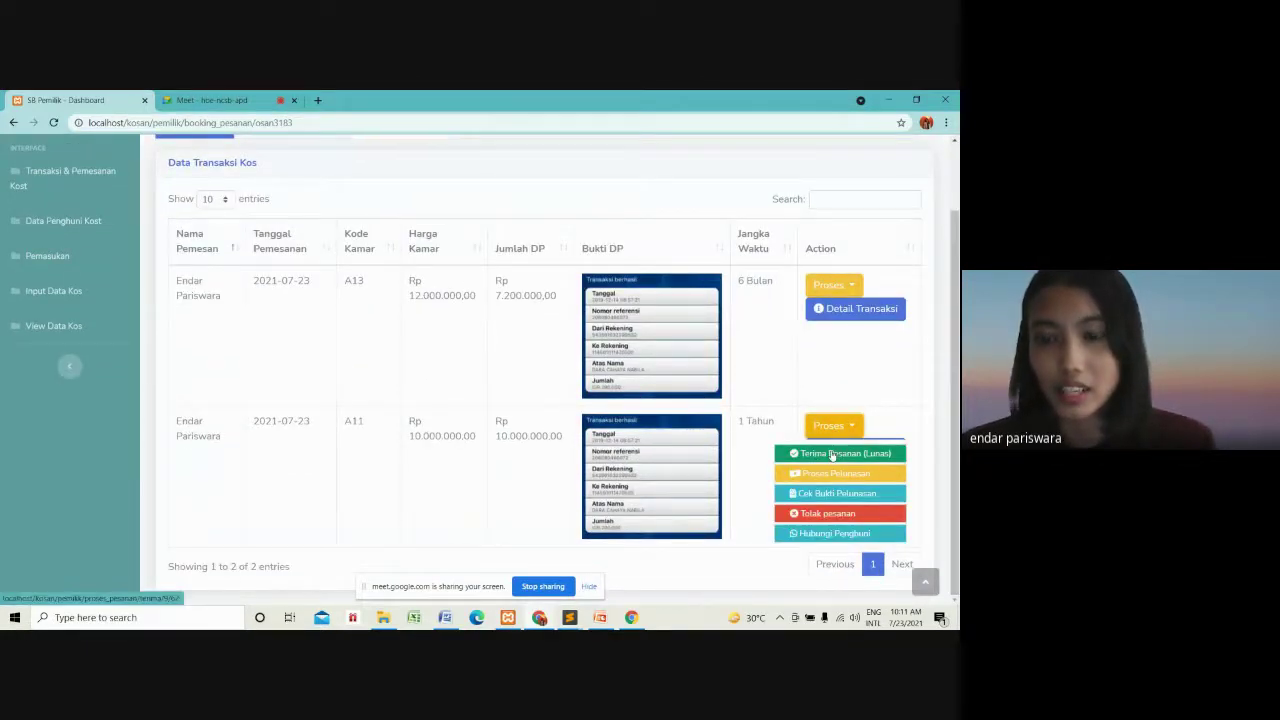
pyautogui.click(832, 454)
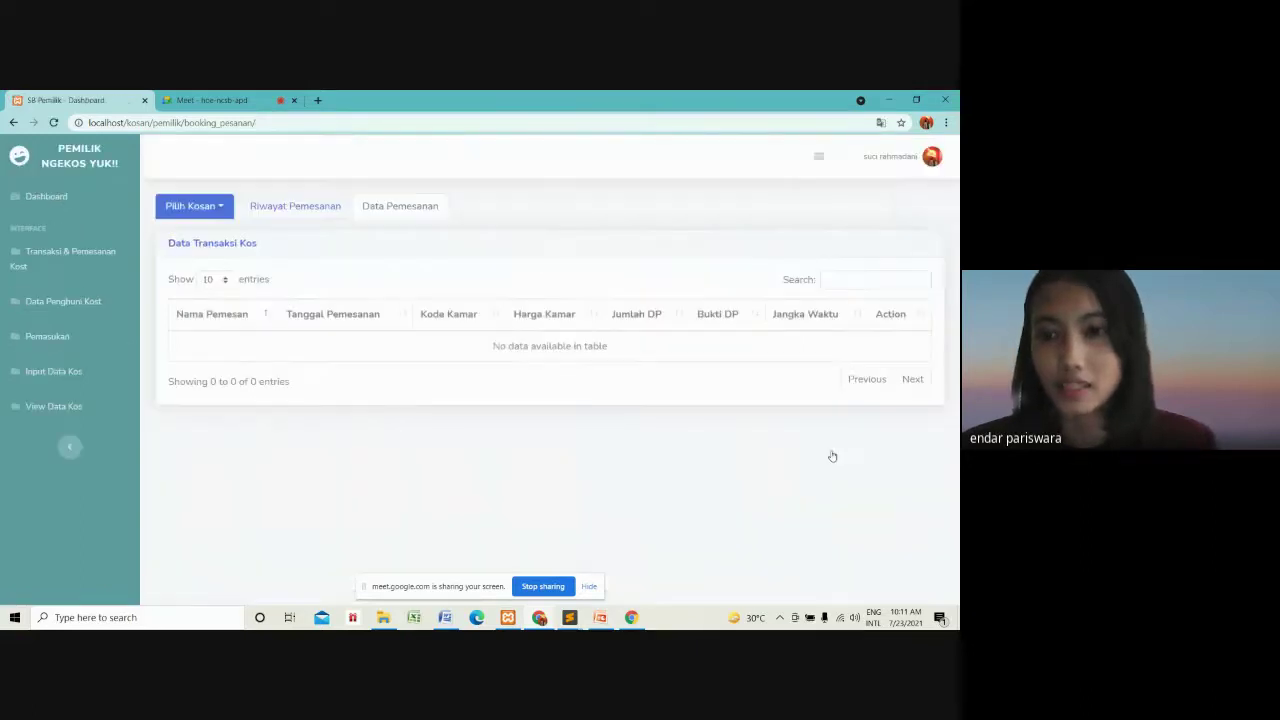
pyautogui.click(933, 157)
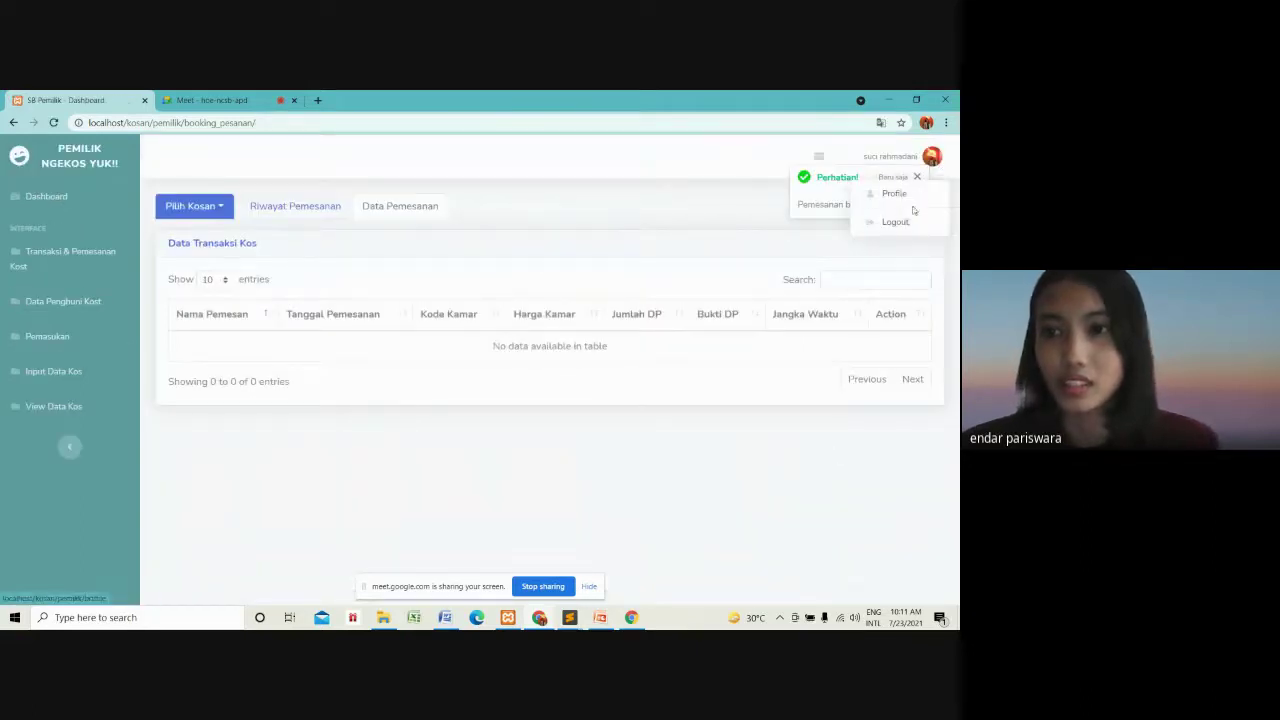
pyautogui.click(897, 223)
# Confirm the owner logout and log in as Pencari Kos with the saved tenant credentials.
pyautogui.click(601, 234)
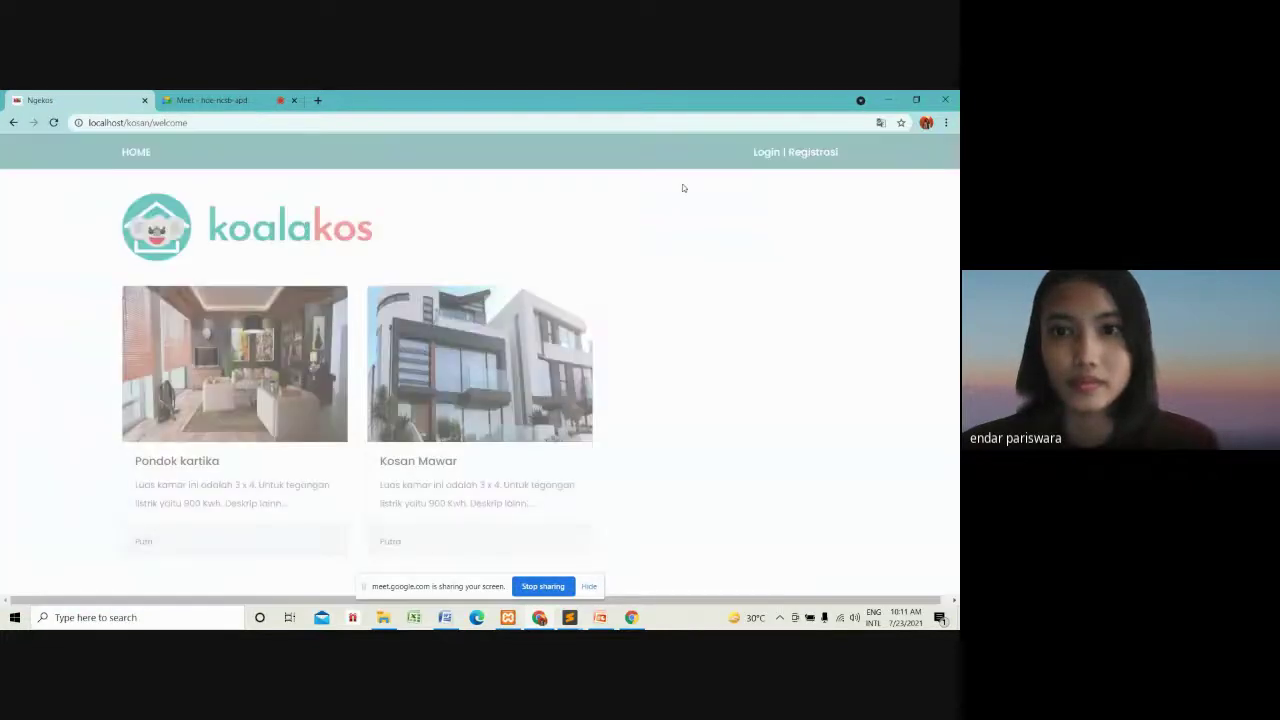
pyautogui.click(765, 152)
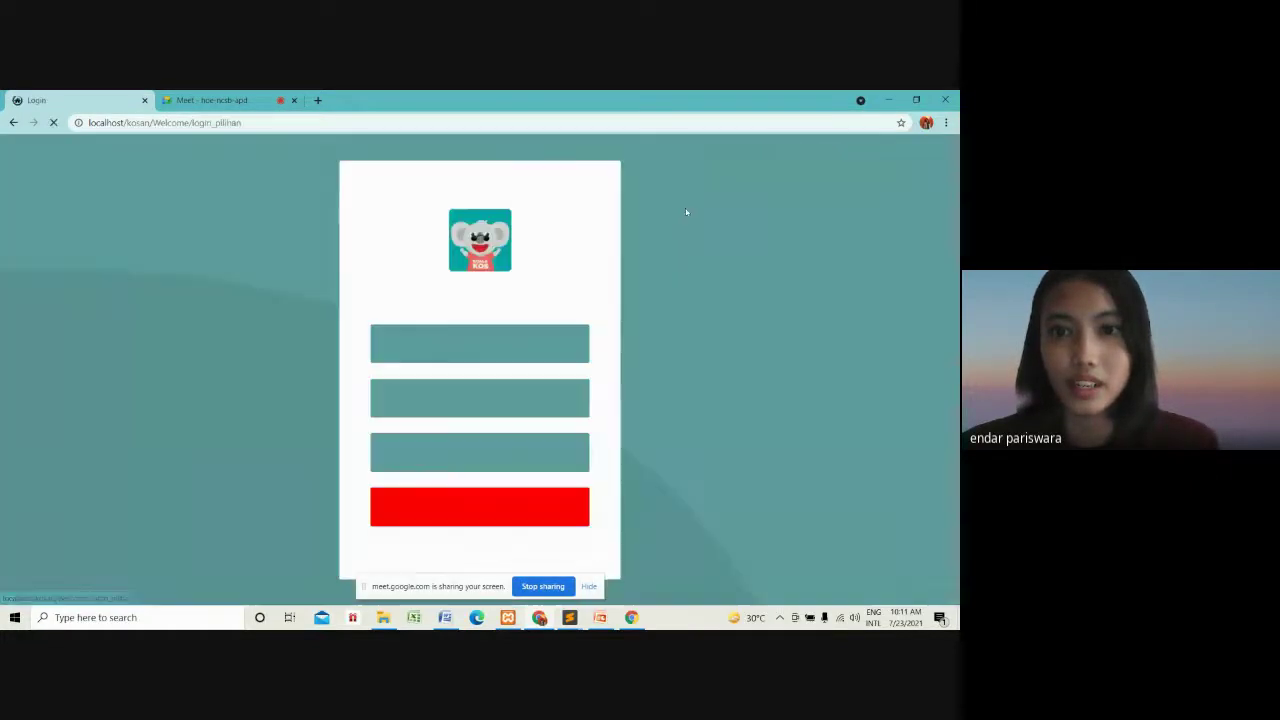
pyautogui.click(480, 340)
pyautogui.click(467, 343)
pyautogui.click(458, 397)
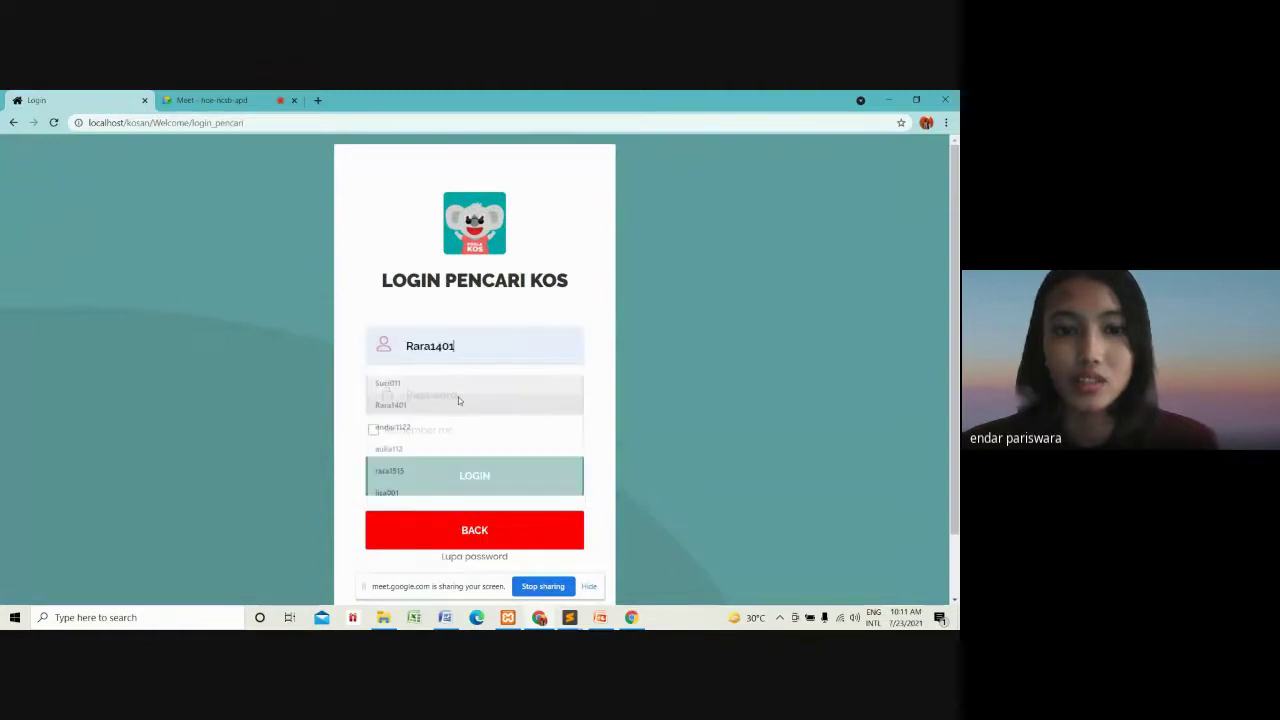
pyautogui.click(458, 395)
pyautogui.write('••••••')
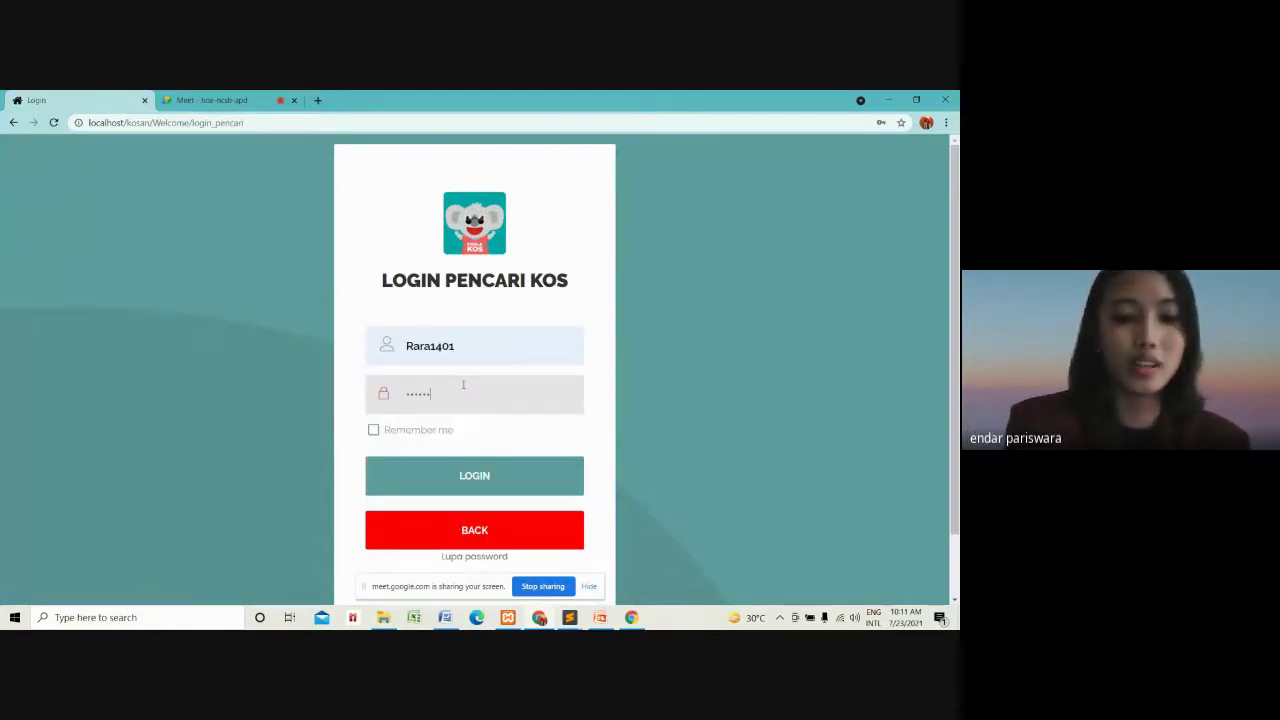
pyautogui.press('Return')
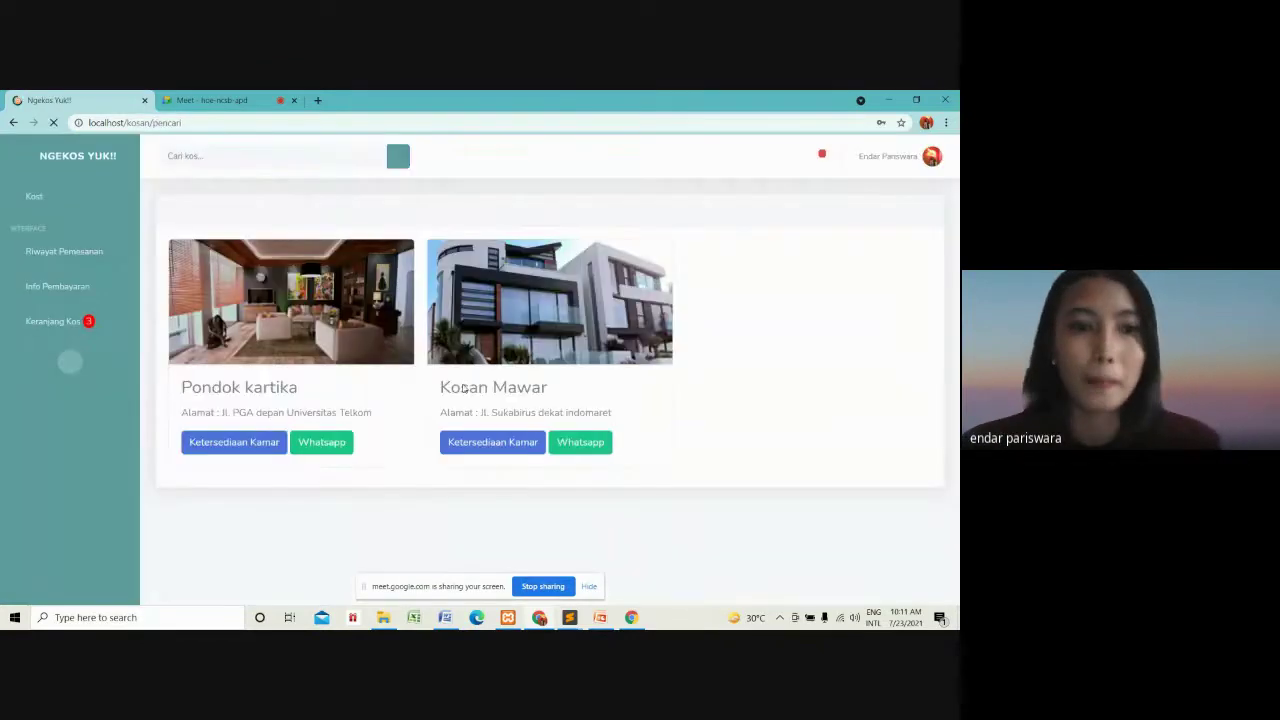
# Check Riwayat Pemesanan booking details, then view the cart and Info Pembayaran, now listing only A13.
pyautogui.click(71, 253)
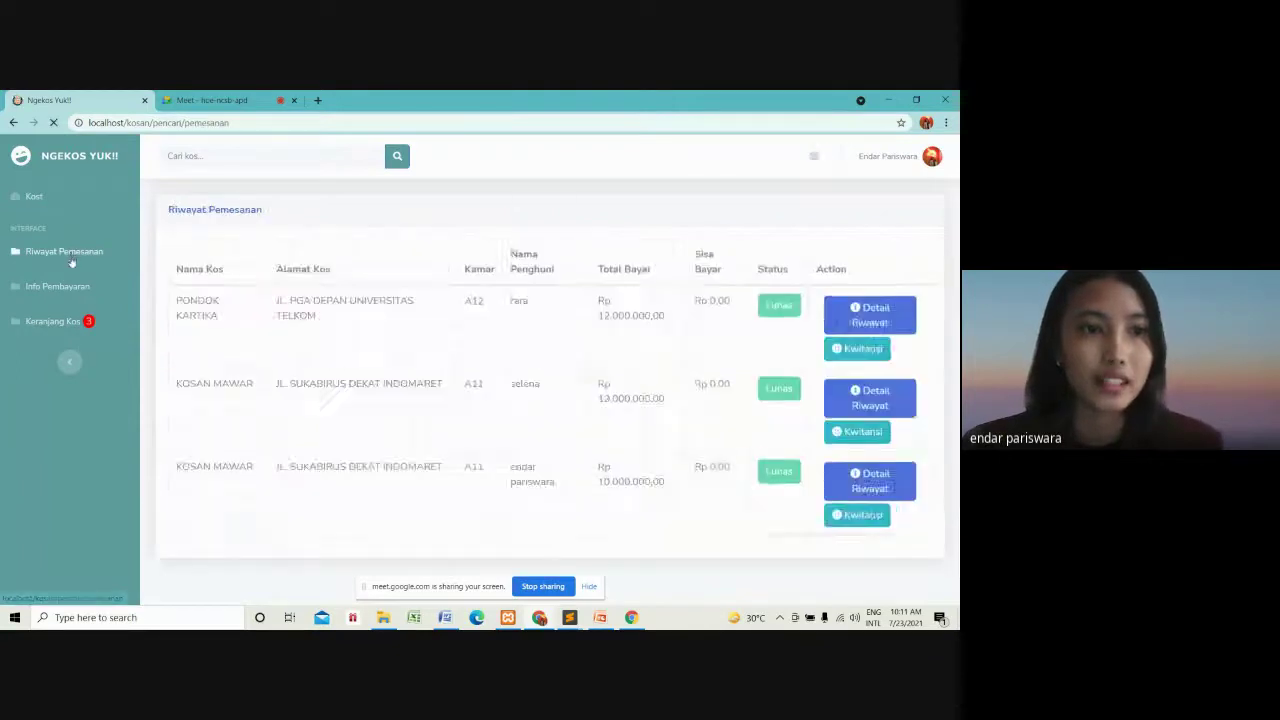
pyautogui.scroll(-1, 720, 333)
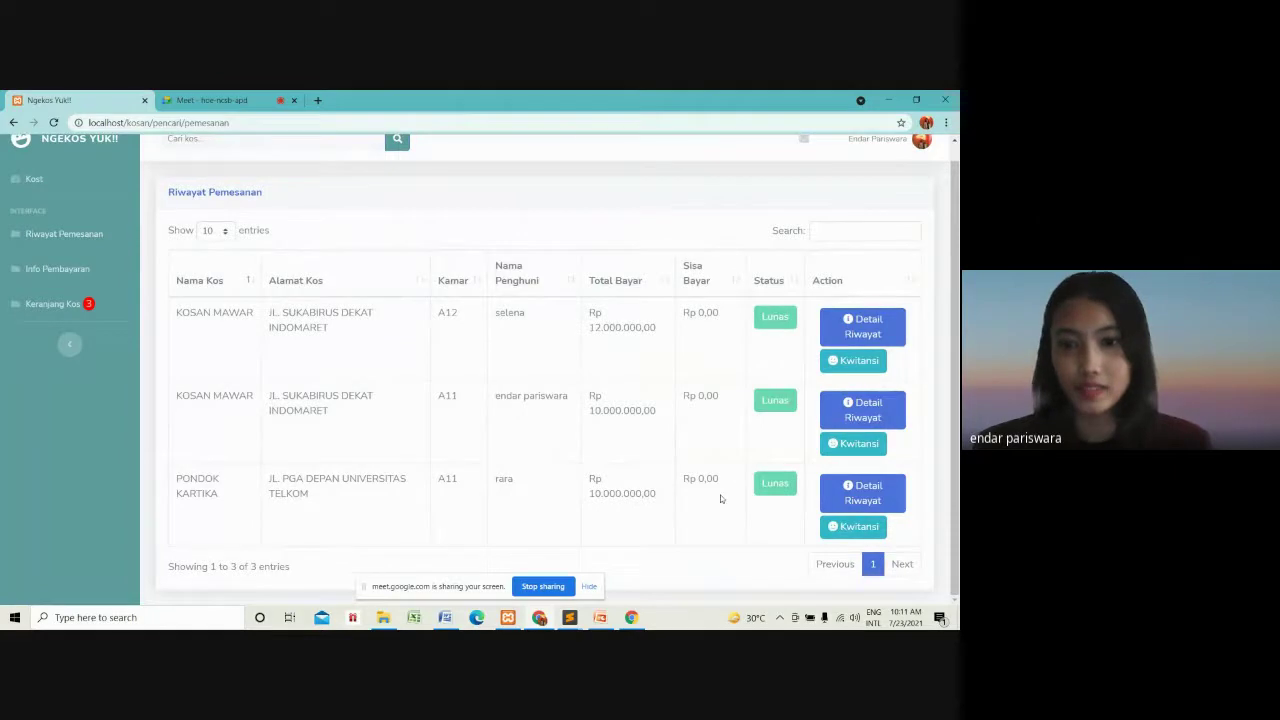
pyautogui.scroll(1, 720, 498)
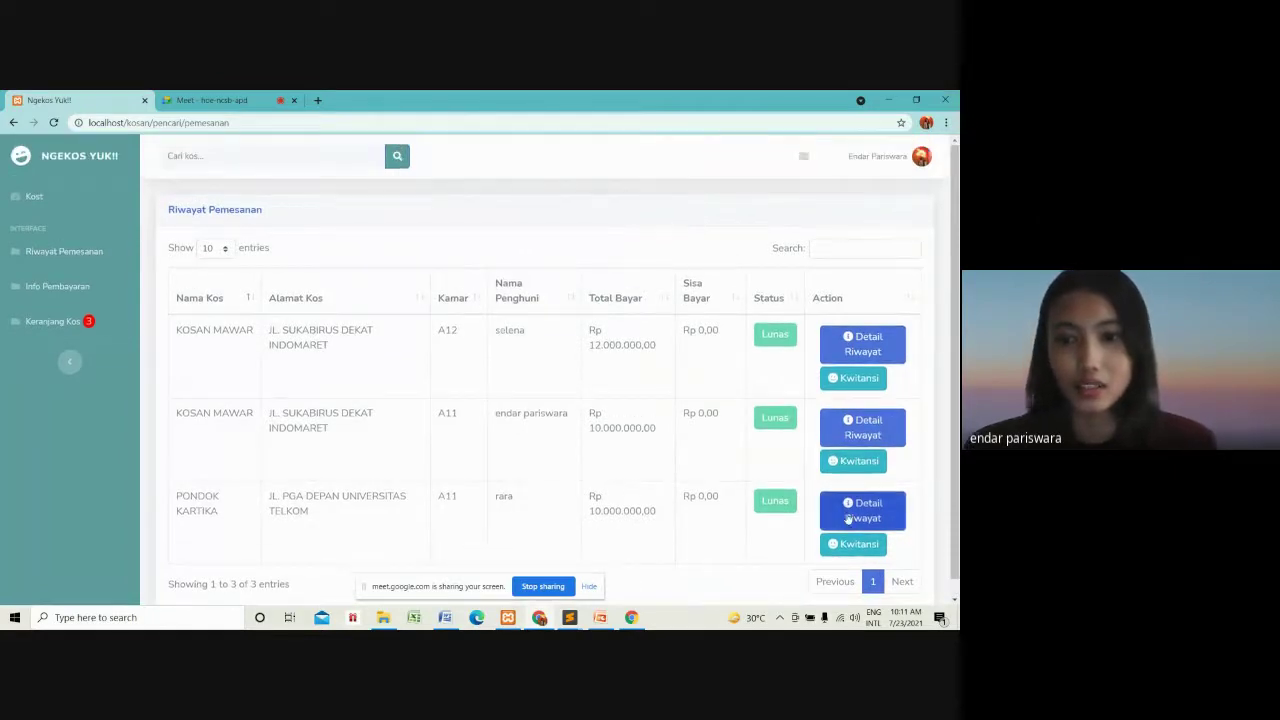
pyautogui.click(828, 505)
pyautogui.scroll(-5, 754, 468)
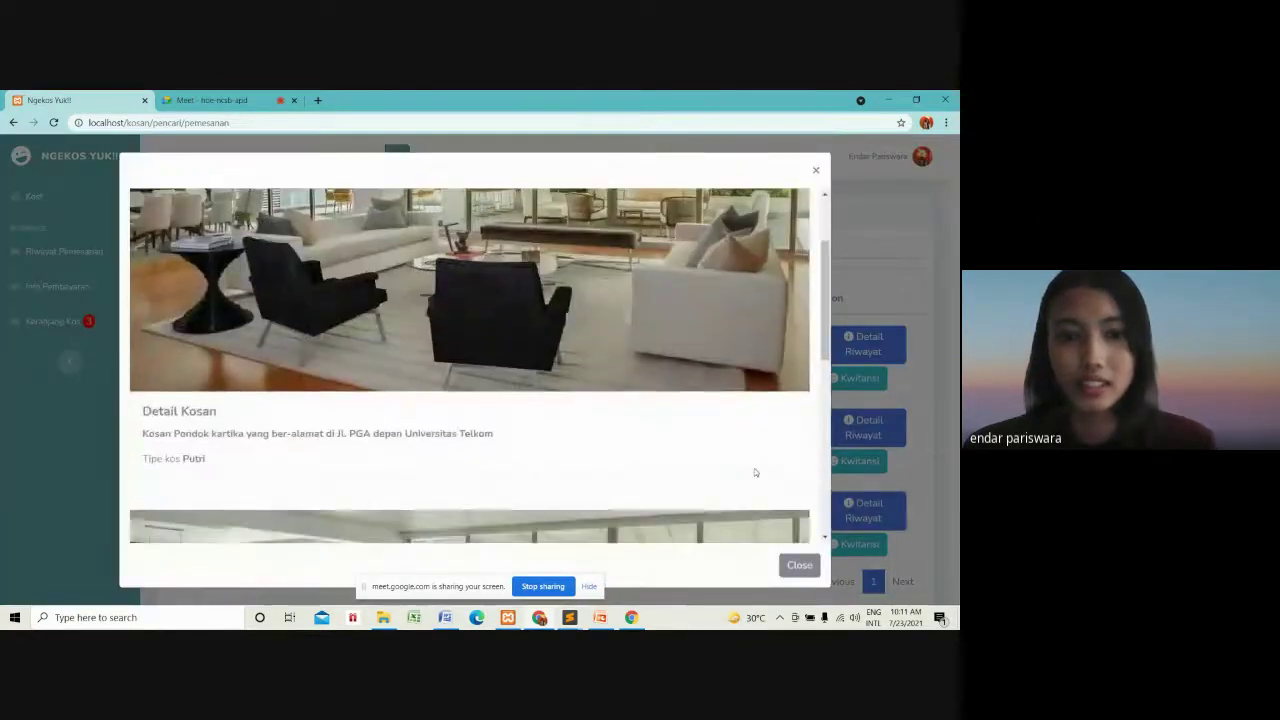
pyautogui.scroll(-2, 755, 470)
pyautogui.scroll(5, 755, 470)
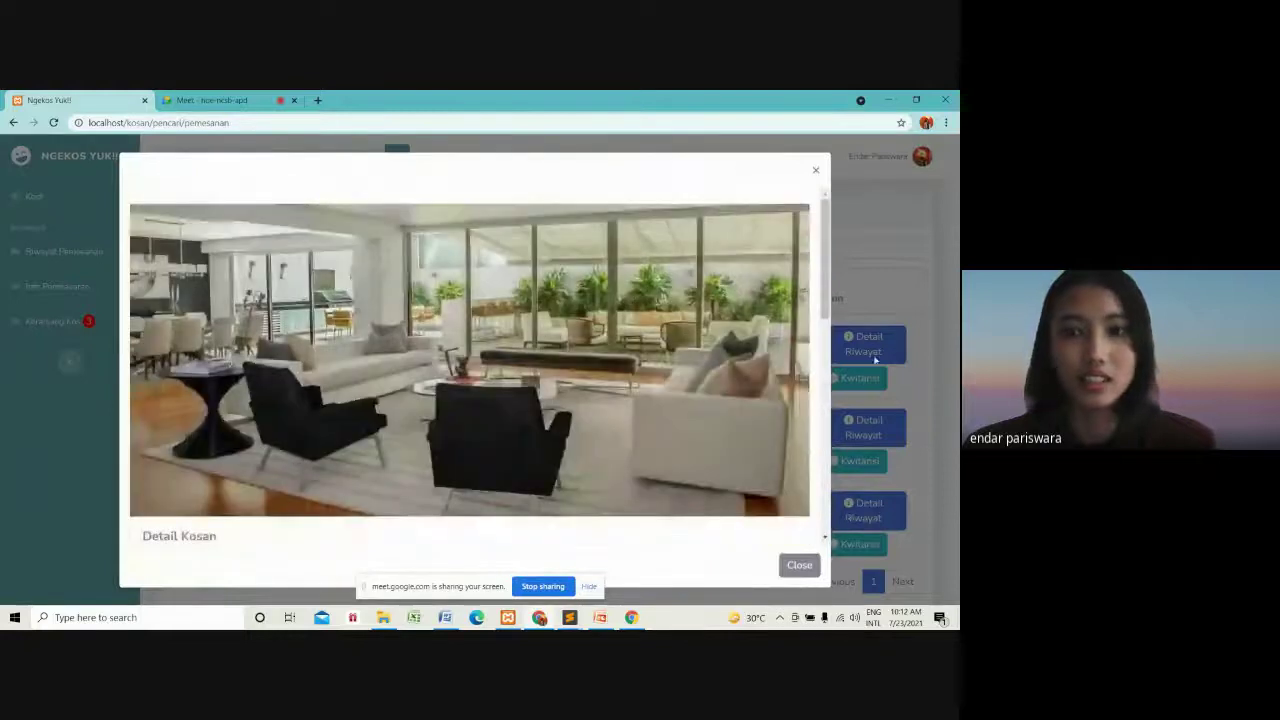
pyautogui.click(914, 314)
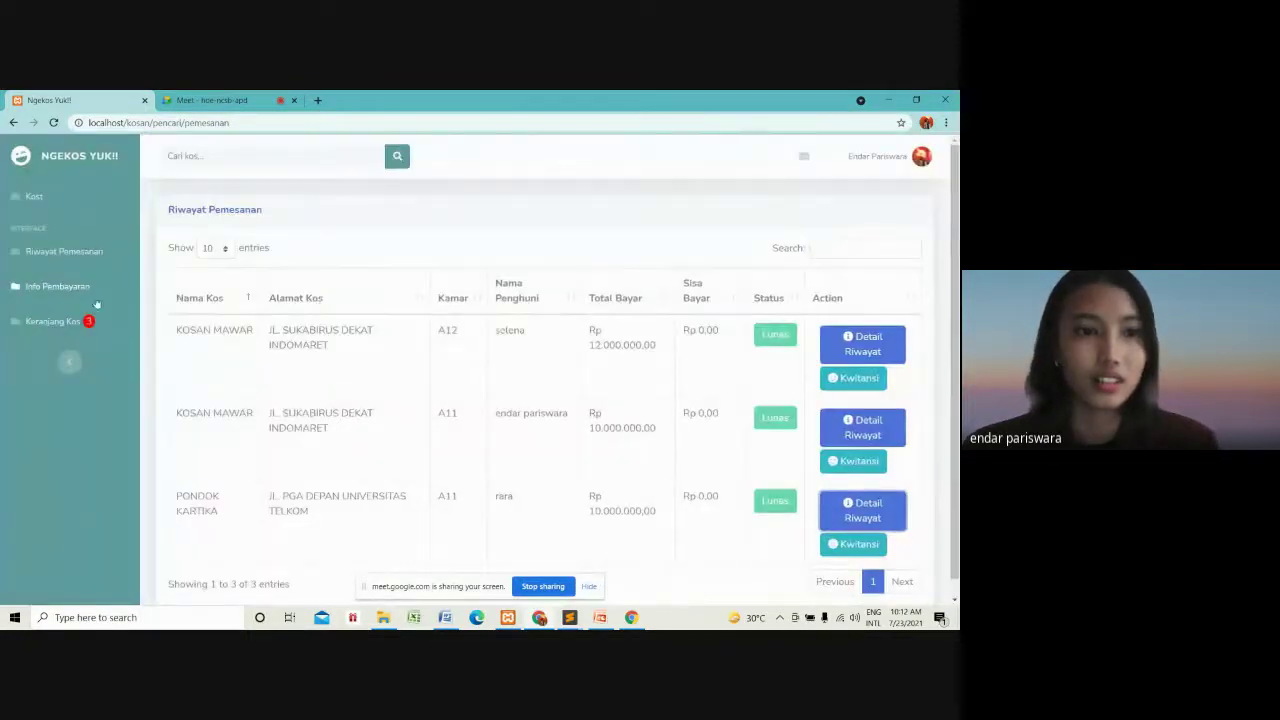
pyautogui.click(66, 330)
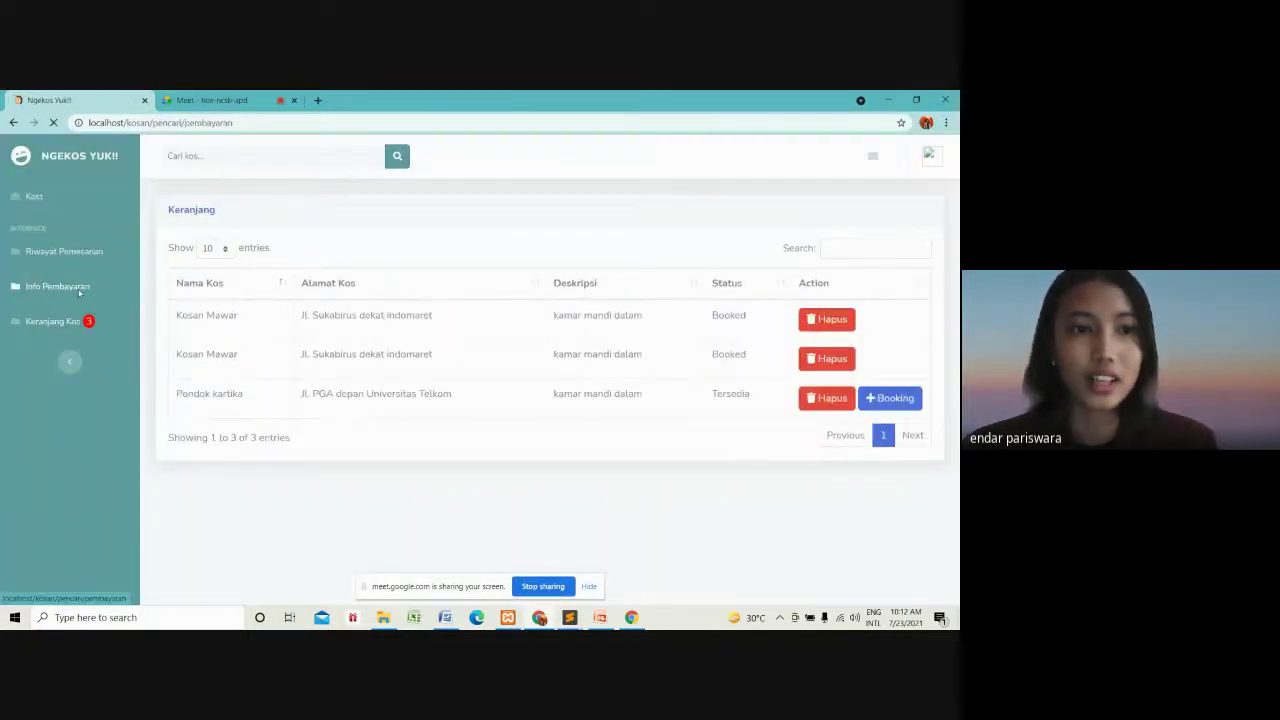
pyautogui.click(79, 290)
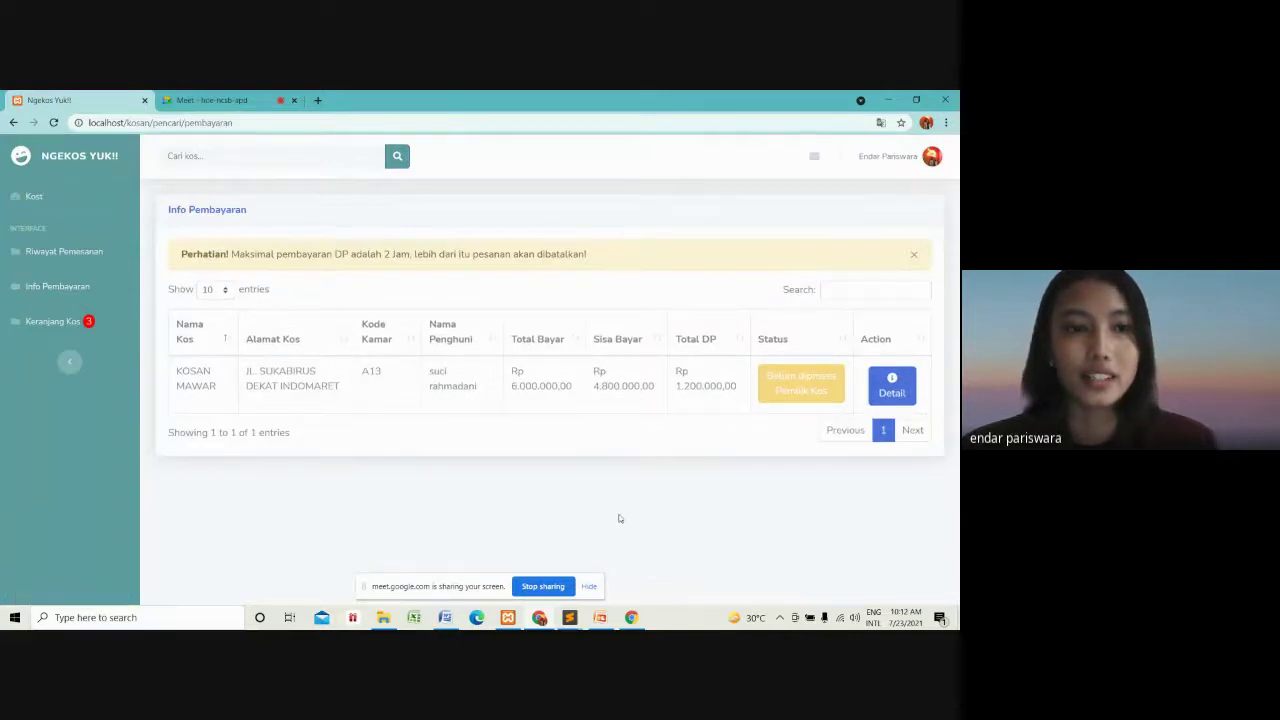